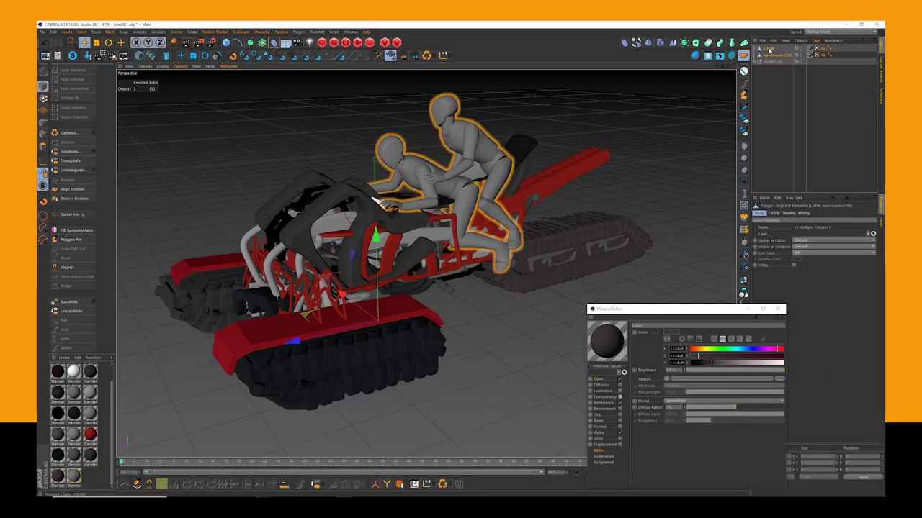
Step: Name the two mannequin objects RIDER 1 and RIDER 2 and close the Material Editor
{"action": "key", "text": "Return"}
{"action": "left_click_drag", "start_coordinate": [213, 184], "coordinate": [249, 196], "text": "alt"}
{"action": "left_click", "coordinate": [619, 252]}
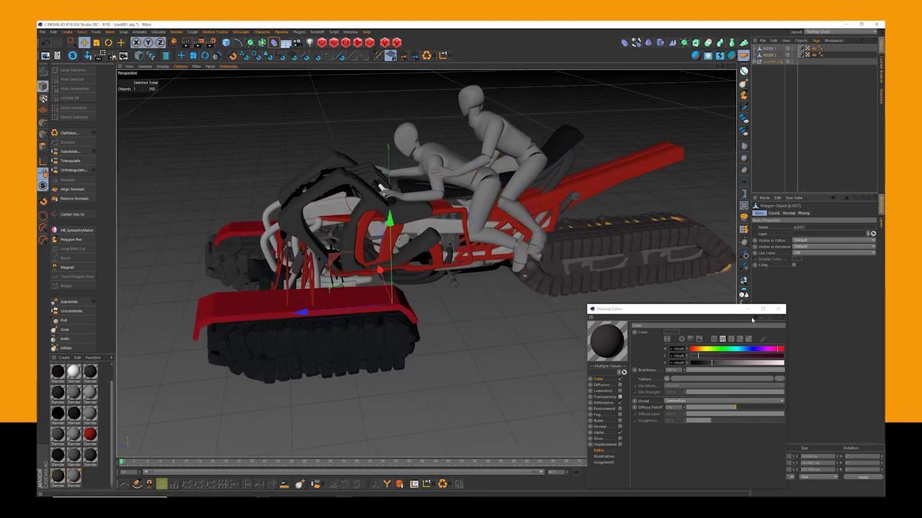
{"action": "left_click", "coordinate": [778, 309]}
Step: Give the brown rear-track pieces the dark track material and hide both riders in the viewport
{"action": "left_click", "coordinate": [307, 345]}
{"action": "right_click", "coordinate": [58, 477]}
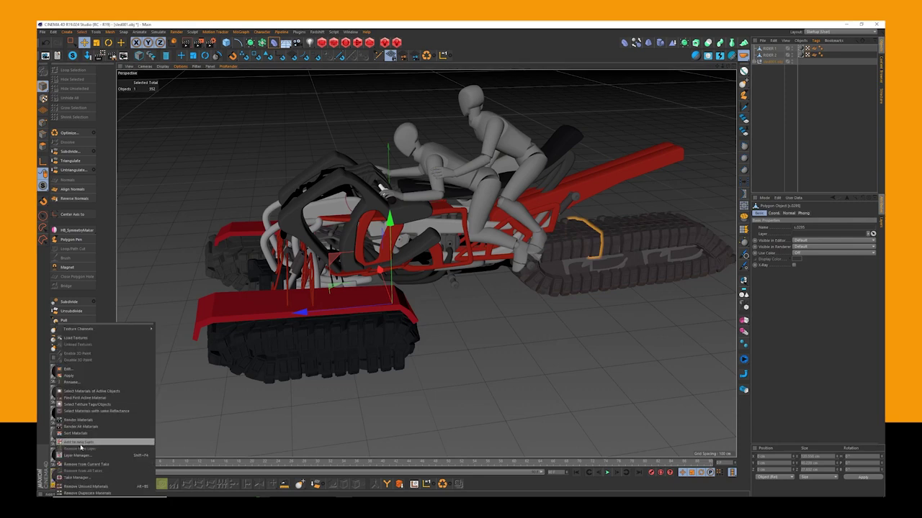
{"action": "left_click", "coordinate": [89, 416]}
{"action": "left_click_drag", "start_coordinate": [482, 284], "coordinate": [302, 392], "text": "alt"}
{"action": "left_click", "coordinate": [432, 303]}
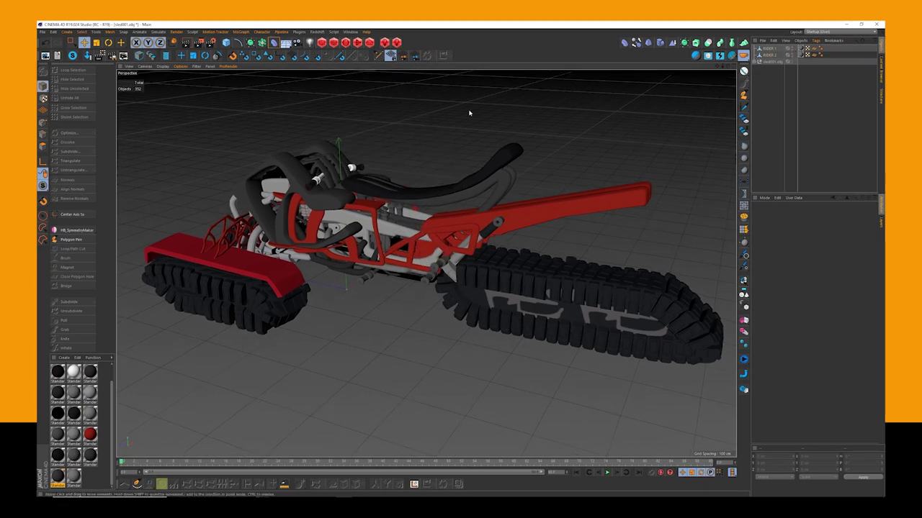
Step: Center the axis of a lower tread block on the front track to its own geometry and adjust its rotation
{"action": "left_click_drag", "start_coordinate": [319, 182], "coordinate": [309, 367], "text": "alt"}
{"action": "left_click", "coordinate": [290, 331]}
{"action": "key", "text": "r"}
{"action": "left_click_drag", "start_coordinate": [348, 240], "coordinate": [352, 249]}
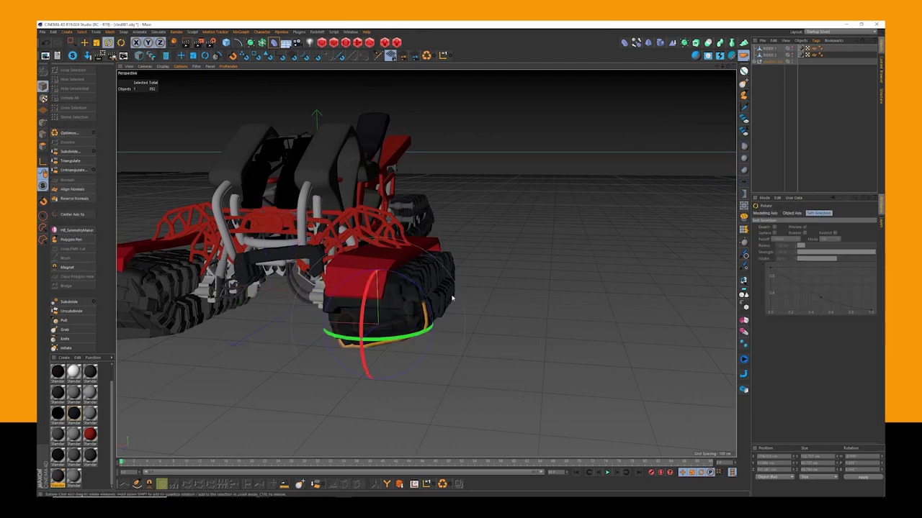
{"action": "left_click_drag", "start_coordinate": [563, 339], "coordinate": [253, 370], "text": "alt"}
{"action": "left_click", "coordinate": [66, 215]}
{"action": "key", "text": "r"}
{"action": "left_click_drag", "start_coordinate": [239, 257], "coordinate": [304, 378], "text": "alt"}
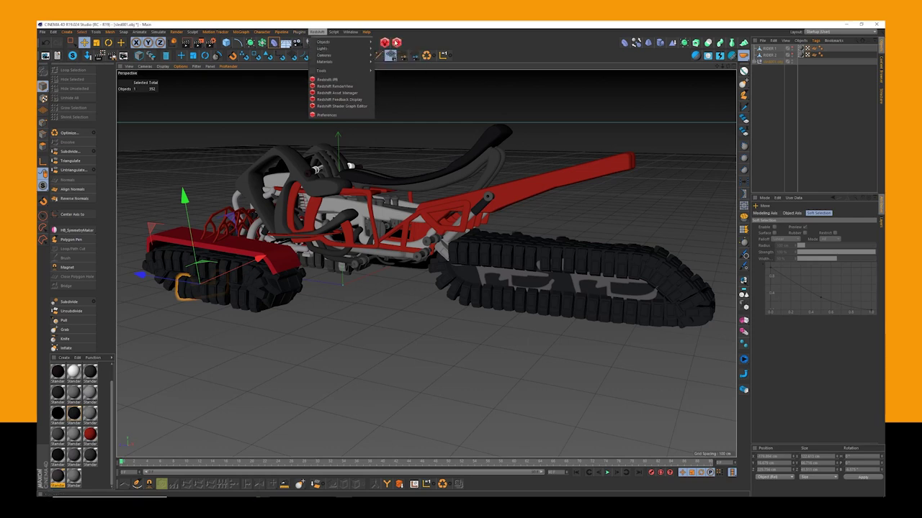
Step: Open the Redshift RenderView and place its window beside the vehicle's front track
{"action": "left_click", "coordinate": [380, 51]}
{"action": "left_click_drag", "start_coordinate": [456, 142], "coordinate": [552, 226]}
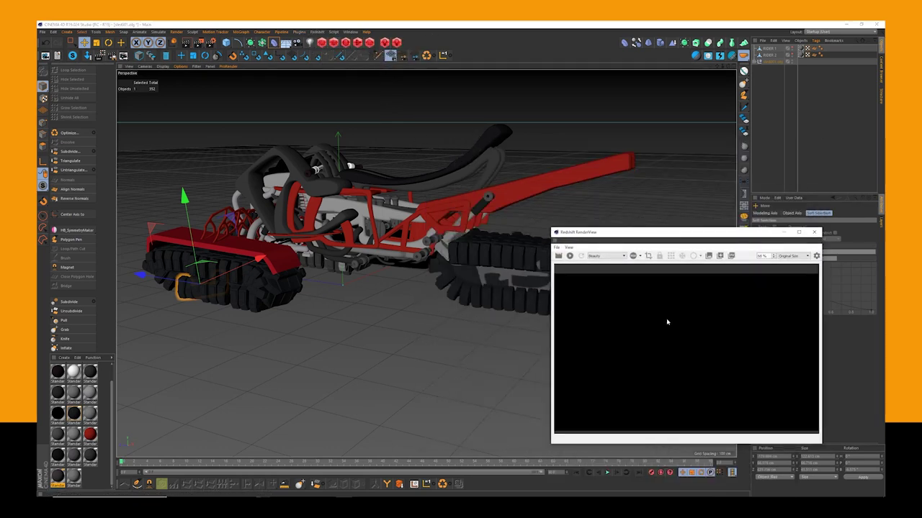
{"action": "left_click_drag", "start_coordinate": [673, 233], "coordinate": [567, 239]}
{"action": "left_click_drag", "start_coordinate": [317, 317], "coordinate": [331, 335], "text": "alt"}
{"action": "left_click_drag", "start_coordinate": [446, 239], "coordinate": [346, 242]}
{"action": "left_click_drag", "start_coordinate": [492, 240], "coordinate": [509, 271]}
{"action": "left_click_drag", "start_coordinate": [362, 347], "coordinate": [435, 339]}
{"action": "left_click_drag", "start_coordinate": [356, 260], "coordinate": [371, 255], "text": "alt"}
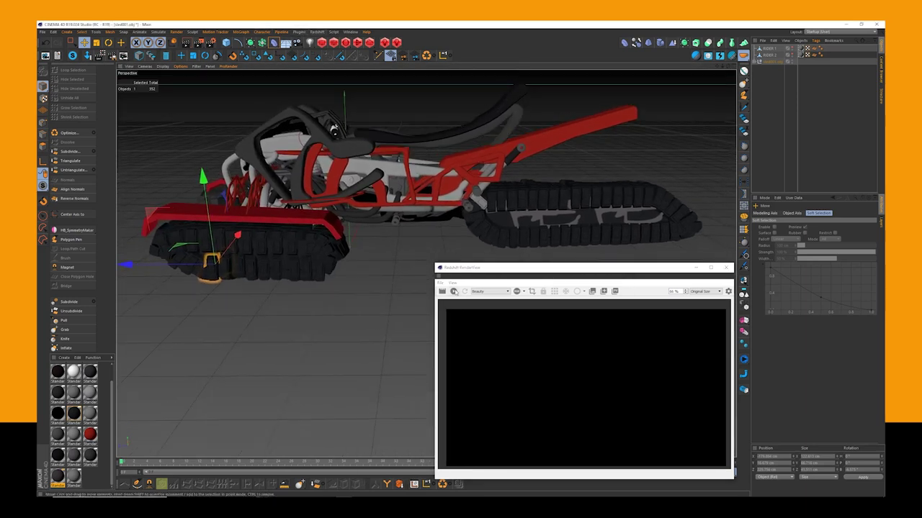
Step: Add a Redshift Dome Light to the scene and start the live render
{"action": "left_click", "coordinate": [317, 33]}
{"action": "left_click_drag", "start_coordinate": [505, 378], "coordinate": [518, 358]}
{"action": "left_click_drag", "start_coordinate": [278, 155], "coordinate": [343, 170], "text": "alt"}
{"action": "left_click", "coordinate": [317, 32]}
{"action": "mouse_move", "coordinate": [324, 47]}
{"action": "left_click", "coordinate": [389, 73]}
{"action": "left_click_drag", "start_coordinate": [509, 379], "coordinate": [492, 398]}
Step: Inspect the vehicle in the four-view layout and from a low perspective angle alongside the live render
{"action": "left_click_drag", "start_coordinate": [360, 278], "coordinate": [293, 172], "text": "alt"}
{"action": "middle_click", "coordinate": [292, 171]}
{"action": "middle_click", "coordinate": [308, 363]}
{"action": "middle_click", "coordinate": [374, 291]}
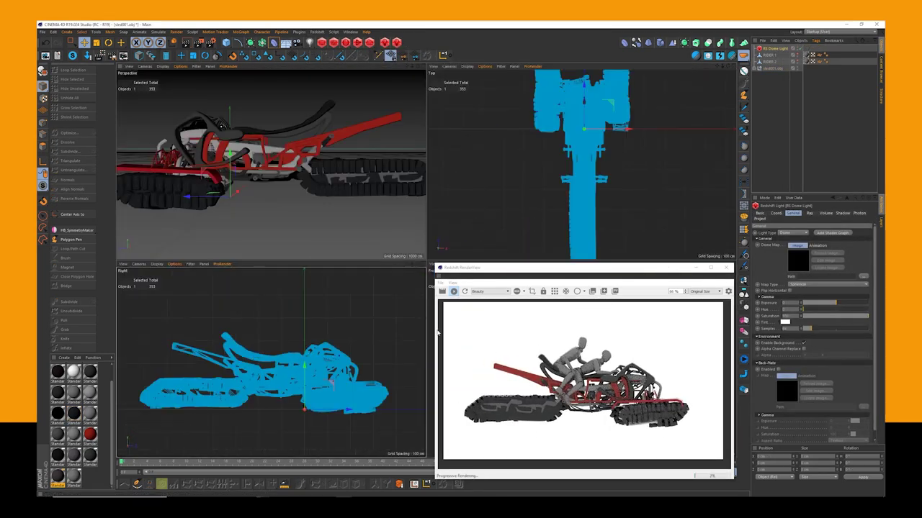
{"action": "middle_click", "coordinate": [431, 302]}
{"action": "right_click_drag", "start_coordinate": [534, 369], "coordinate": [530, 369], "text": "alt"}
{"action": "middle_click", "coordinate": [392, 317]}
{"action": "middle_click", "coordinate": [309, 216]}
{"action": "left_click_drag", "start_coordinate": [212, 298], "coordinate": [461, 195], "text": "alt"}
Step: Center the axes of individual rear-track treads on their own geometry and rotate them slightly
{"action": "left_click", "coordinate": [545, 180]}
{"action": "key", "text": "r"}
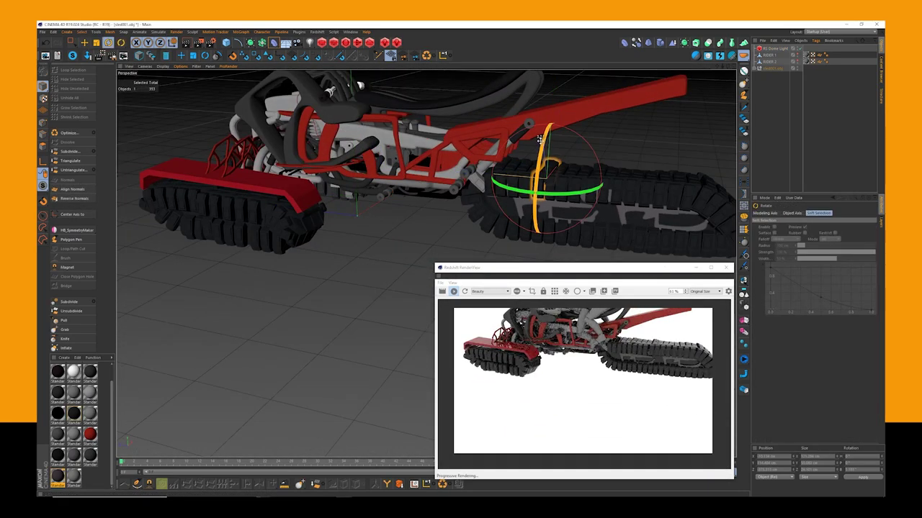
{"action": "left_click", "coordinate": [317, 160]}
{"action": "key", "text": "r"}
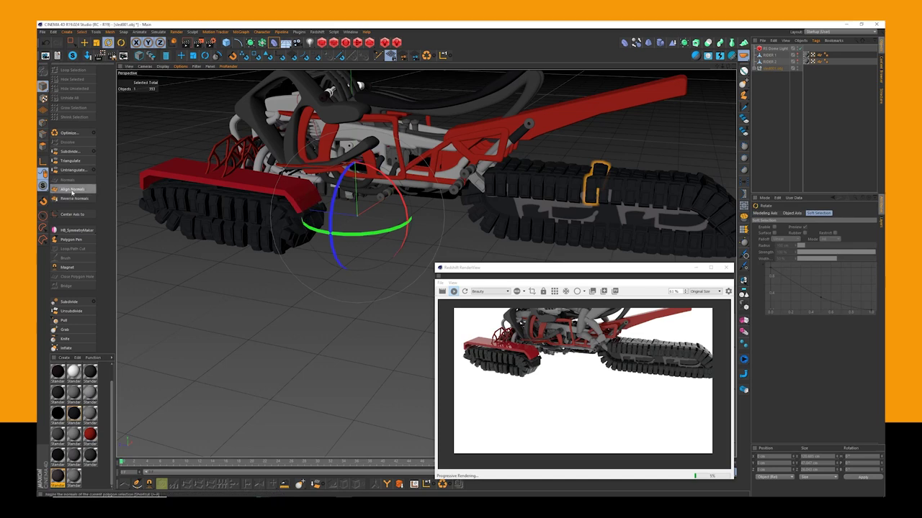
{"action": "left_click_drag", "start_coordinate": [607, 91], "coordinate": [607, 90]}
{"action": "left_click_drag", "start_coordinate": [476, 206], "coordinate": [273, 344], "text": "alt"}
{"action": "left_click", "coordinate": [377, 167]}
{"action": "left_click", "coordinate": [785, 104]}
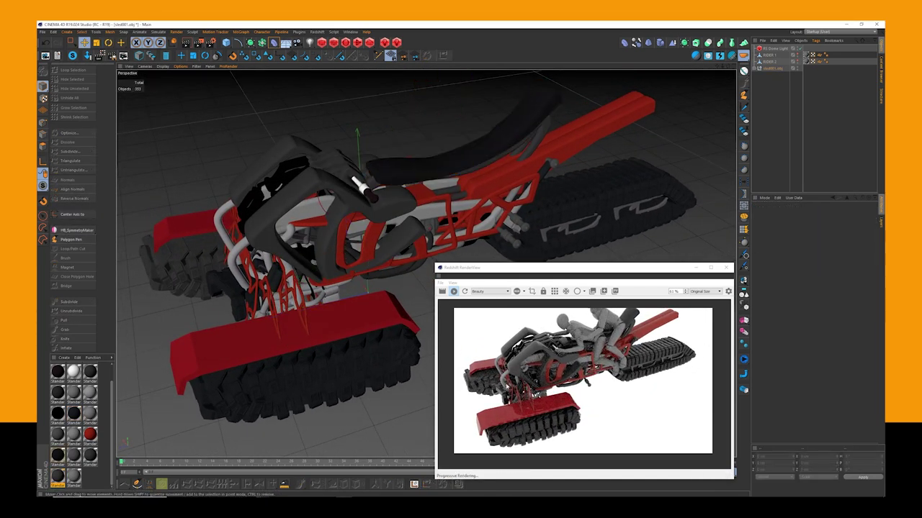
Step: Load an HDRI from the HDRI THAT WORKS folder as the dome map and a dark texture as its enabled back plate, without copying it
{"action": "left_click", "coordinate": [775, 48]}
{"action": "left_click", "coordinate": [862, 276]}
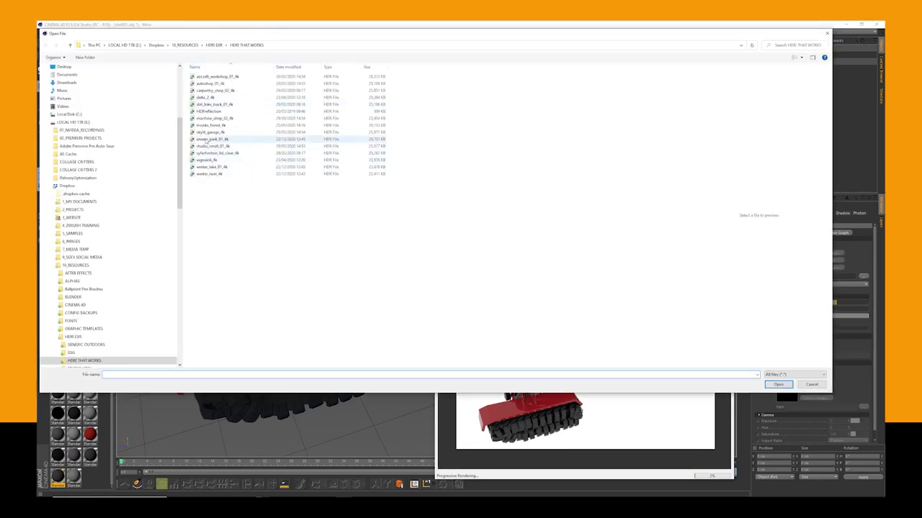
{"action": "double_click", "coordinate": [216, 153]}
{"action": "mouse_move", "coordinate": [375, 288]}
{"action": "left_mouse_down", "text": "alt"}
{"action": "mouse_move", "coordinate": [389, 241]}
{"action": "mouse_move", "coordinate": [235, 252]}
{"action": "mouse_move", "coordinate": [367, 280]}
{"action": "left_mouse_up", "text": "alt"}
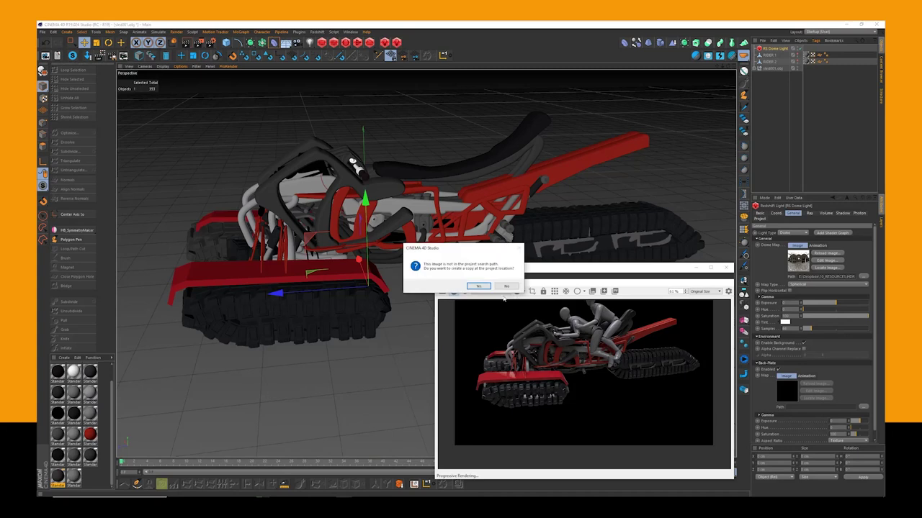
{"action": "left_click", "coordinate": [506, 286]}
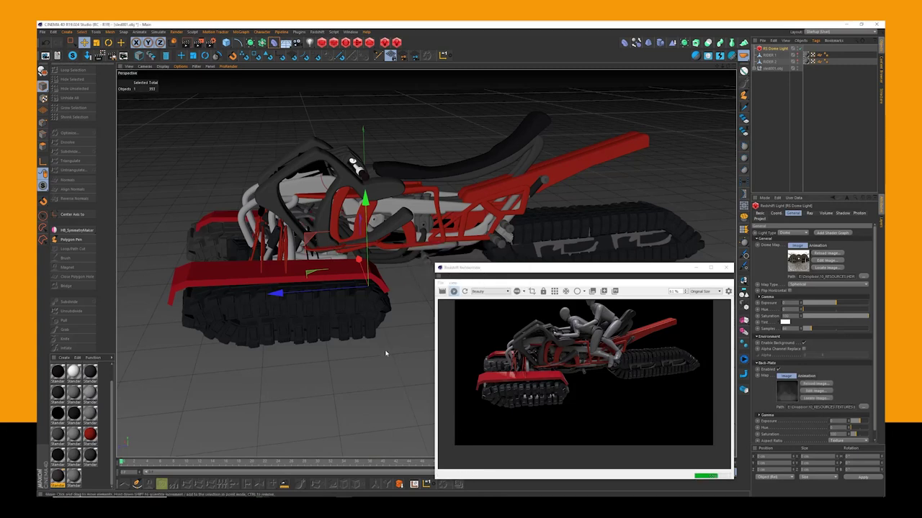
Step: Center the axis of a tread at the bottom of the front track on itself and adjust its placement
{"action": "left_click_drag", "start_coordinate": [349, 283], "coordinate": [306, 400], "text": "alt"}
{"action": "left_click", "coordinate": [308, 407]}
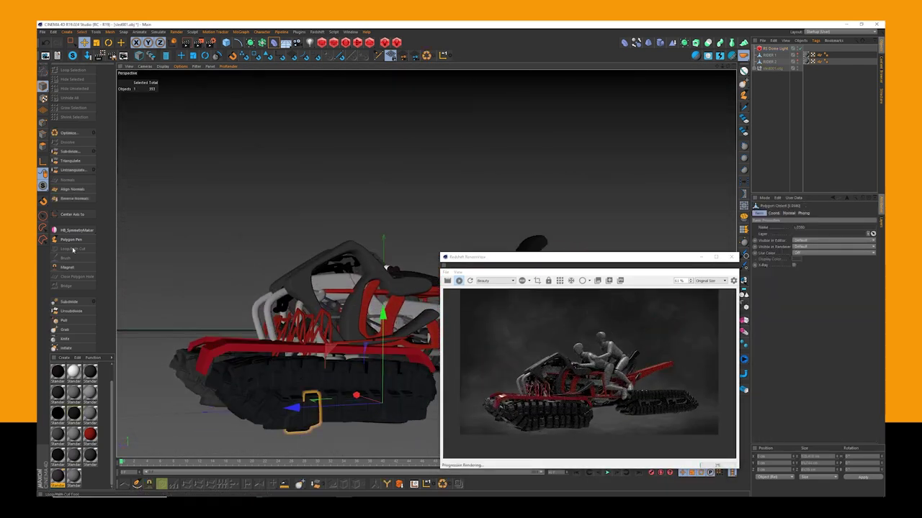
{"action": "key", "text": "r"}
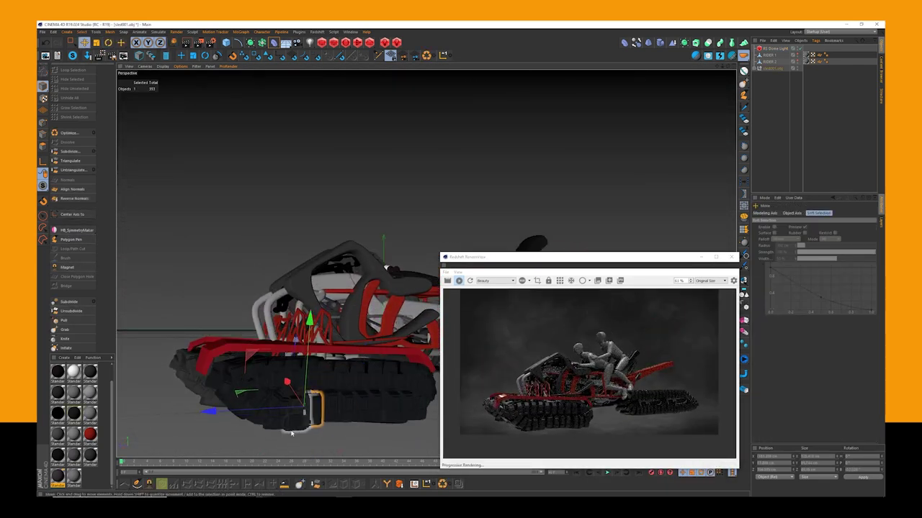
{"action": "key", "text": "r"}
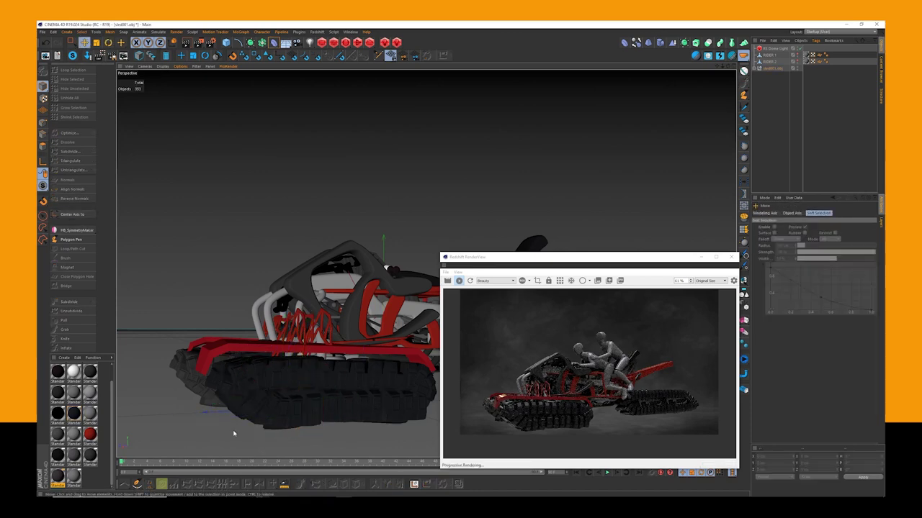
{"action": "left_click", "coordinate": [270, 412]}
{"action": "left_click", "coordinate": [224, 237]}
{"action": "left_click_drag", "start_coordinate": [224, 237], "coordinate": [245, 306], "text": "alt"}
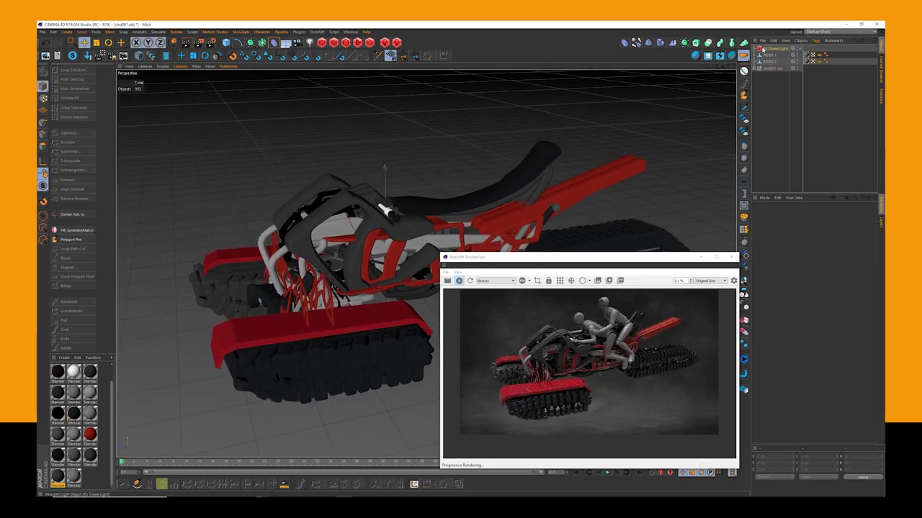
Step: Replace the dome light's back plate image with a plain light grey one
{"action": "left_click", "coordinate": [762, 49]}
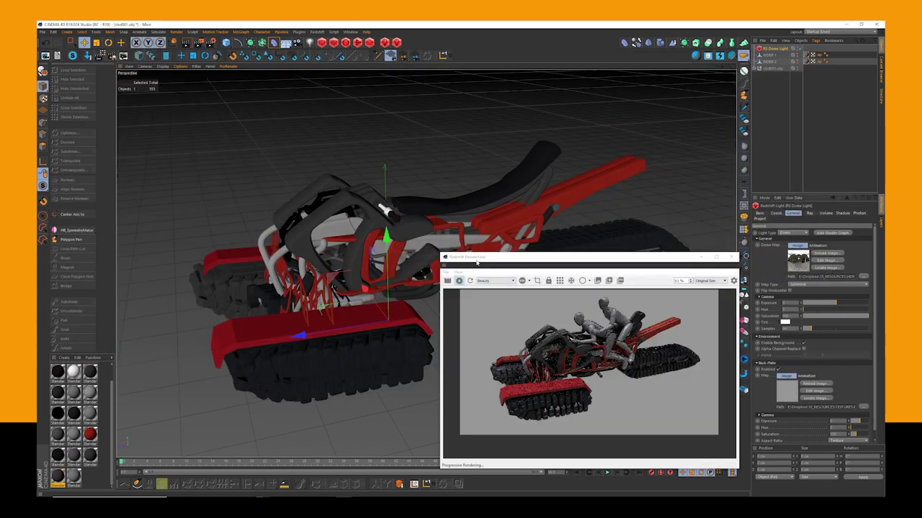
{"action": "left_click", "coordinate": [354, 217]}
{"action": "scroll", "coordinate": [558, 389], "scroll_direction": "up", "scroll_amount": 5}
{"action": "middle_click_drag", "start_coordinate": [561, 353], "coordinate": [576, 418]}
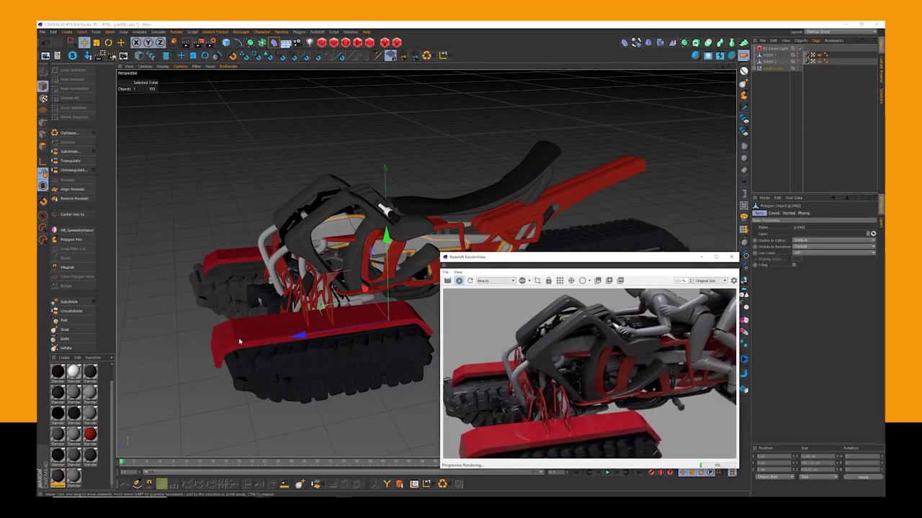
Step: Create a red Redshift material for the bodywork and another Redshift material with the Iron preset for the metal parts
{"action": "left_click", "coordinate": [89, 433]}
{"action": "left_click", "coordinate": [64, 357]}
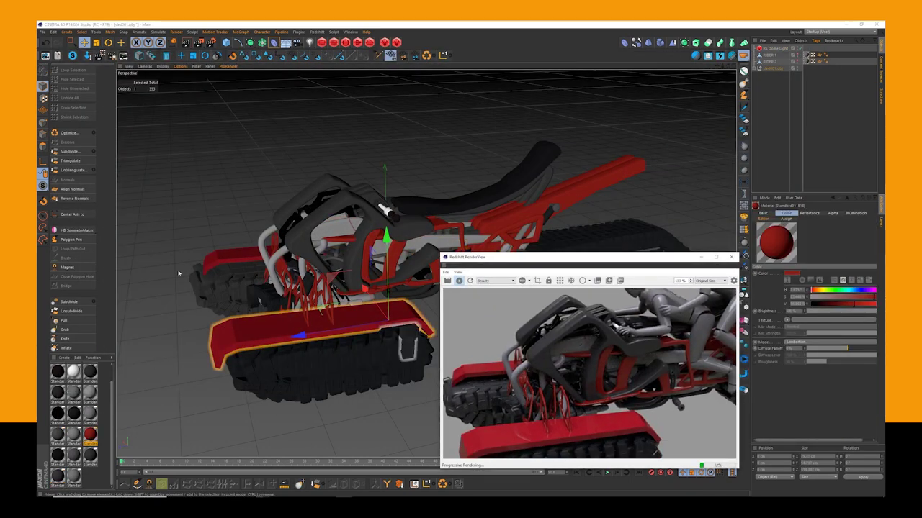
{"action": "left_click", "coordinate": [336, 228]}
{"action": "scroll", "coordinate": [73, 409], "scroll_direction": "up", "scroll_amount": 2}
{"action": "left_click", "coordinate": [74, 389]}
{"action": "left_click", "coordinate": [64, 358]}
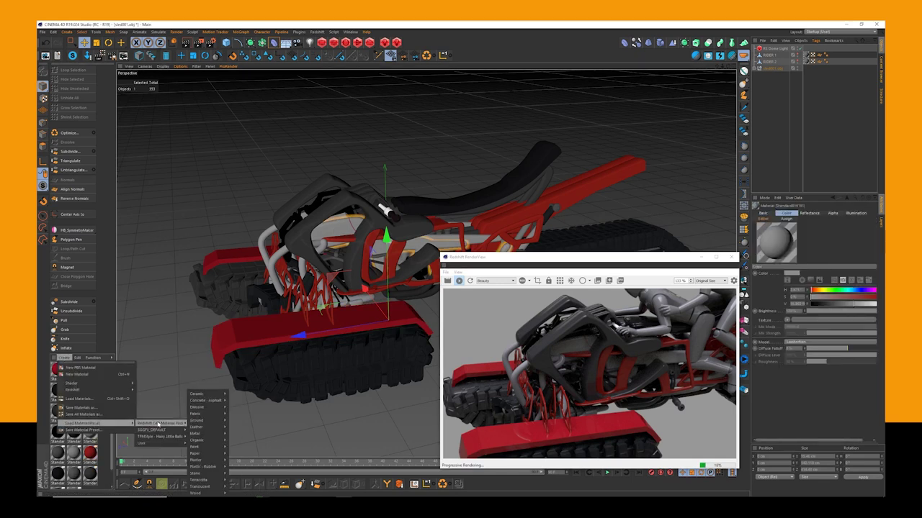
{"action": "mouse_move", "coordinate": [74, 391]}
{"action": "left_click", "coordinate": [167, 391]}
{"action": "double_click", "coordinate": [58, 369]}
{"action": "left_click", "coordinate": [185, 109]}
{"action": "left_click", "coordinate": [211, 194]}
{"action": "left_click_drag", "start_coordinate": [245, 65], "coordinate": [782, 274]}
{"action": "left_click_drag", "start_coordinate": [478, 339], "coordinate": [479, 319]}
Step: Select the objects using the grey standard materials and assign the Iron Redshift material to the grey tubing and metal parts
{"action": "left_click_drag", "start_coordinate": [328, 295], "coordinate": [363, 328], "text": "alt"}
{"action": "middle_click_drag", "start_coordinate": [346, 288], "coordinate": [396, 281], "text": "alt"}
{"action": "left_click", "coordinate": [332, 252]}
{"action": "right_click", "coordinate": [58, 432]}
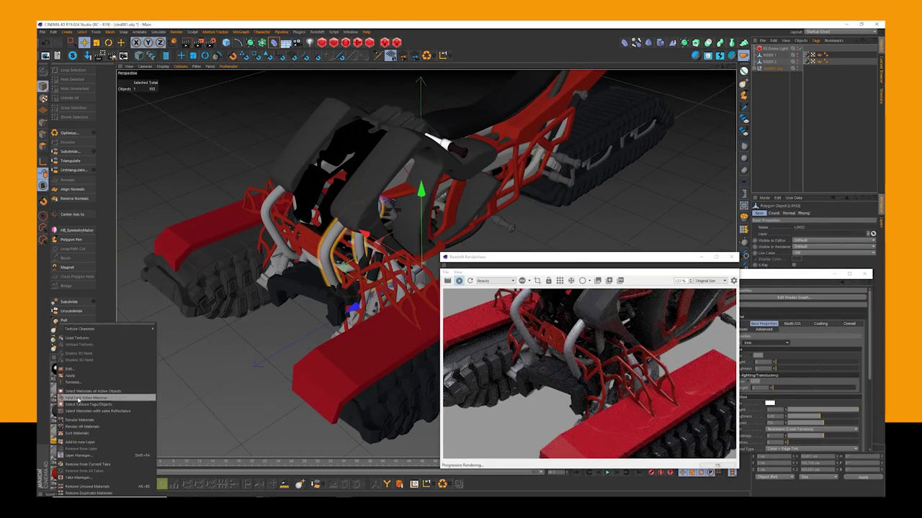
{"action": "left_click", "coordinate": [79, 405]}
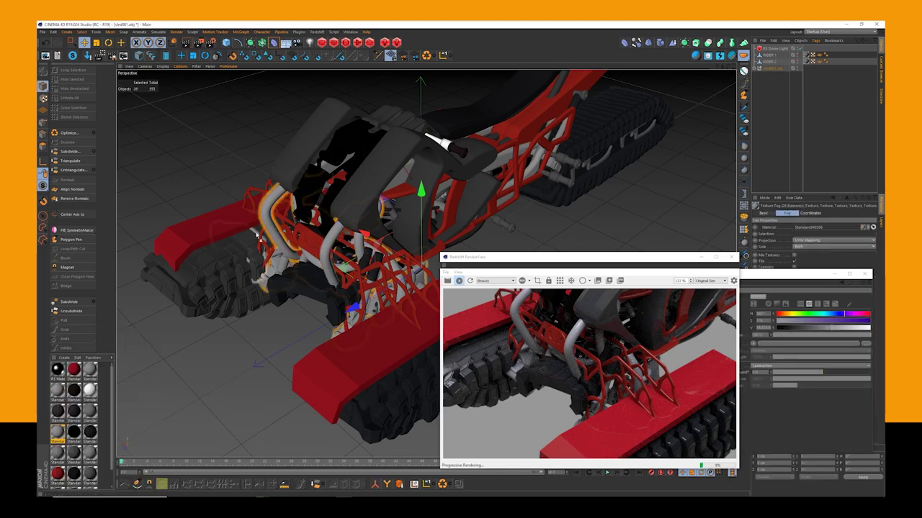
{"action": "right_click", "coordinate": [90, 369]}
{"action": "left_click", "coordinate": [86, 406]}
{"action": "left_click", "coordinate": [497, 221]}
{"action": "left_click_drag", "start_coordinate": [58, 369], "coordinate": [496, 222]}
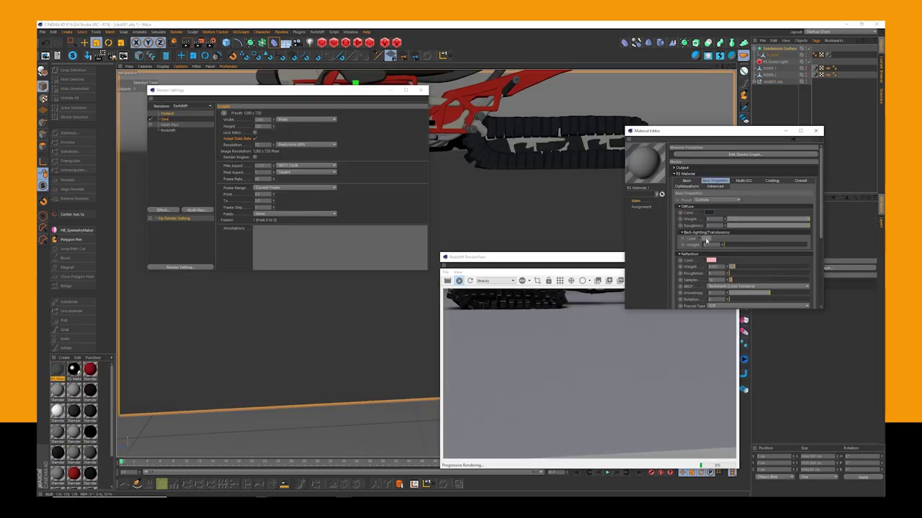
Step: Set the floor material's back-lighting color to a near-black tone and move the RenderView clear of the floor
{"action": "left_click", "coordinate": [705, 240]}
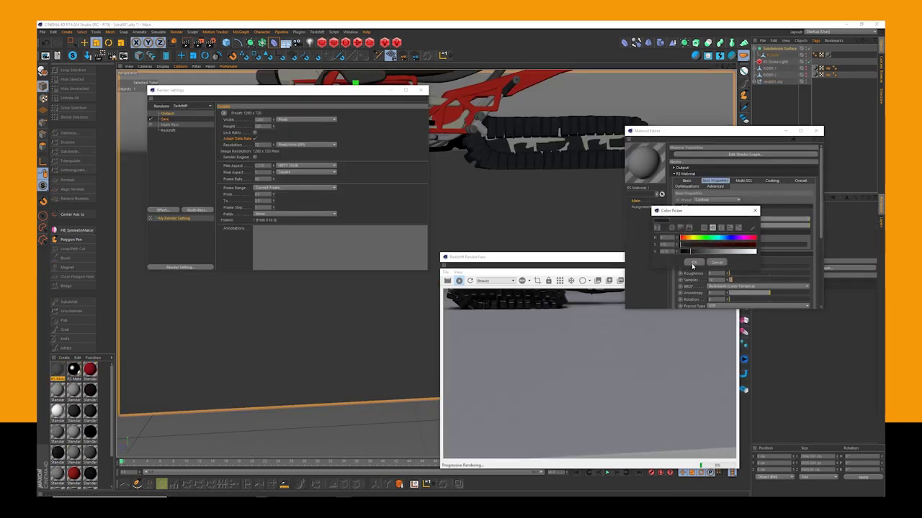
{"action": "left_click", "coordinate": [692, 263]}
{"action": "left_click", "coordinate": [607, 273]}
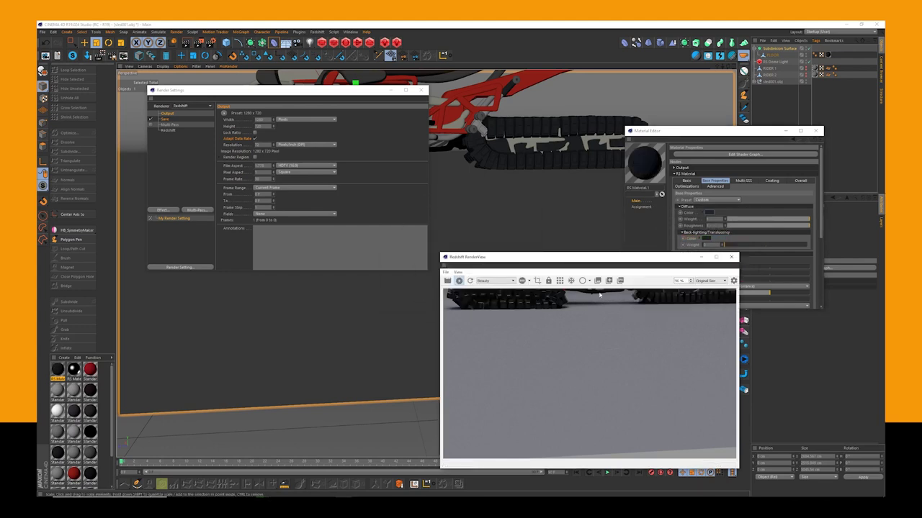
{"action": "left_click_drag", "start_coordinate": [585, 258], "coordinate": [629, 243]}
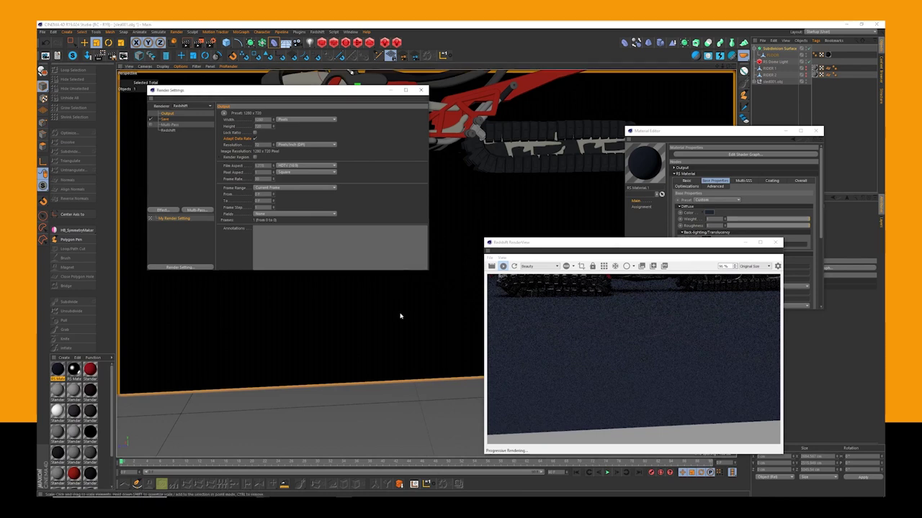
{"action": "middle_click_drag", "start_coordinate": [363, 364], "coordinate": [352, 442], "text": "alt"}
{"action": "left_click_drag", "start_coordinate": [295, 313], "coordinate": [289, 289], "text": "alt"}
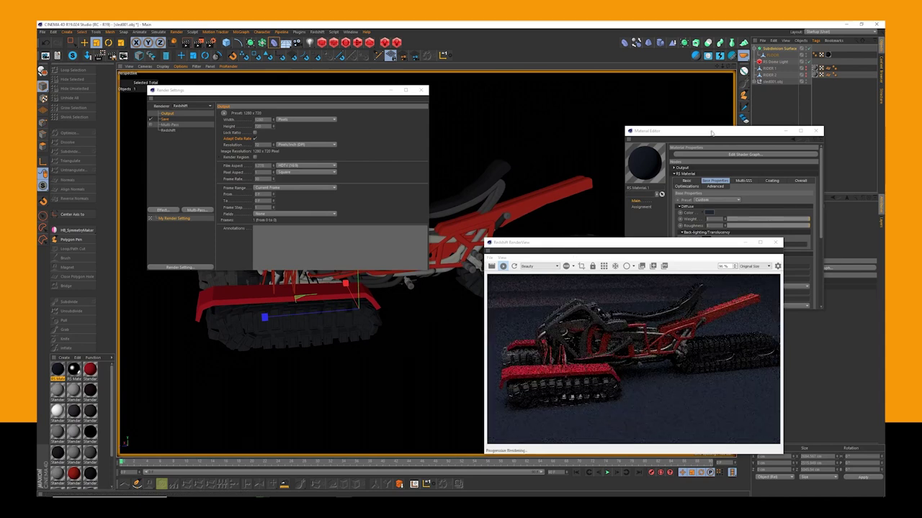
Step: Close the render settings and the Material Editor to clear the view of the vehicle
{"action": "left_click_drag", "start_coordinate": [711, 131], "coordinate": [714, 122]}
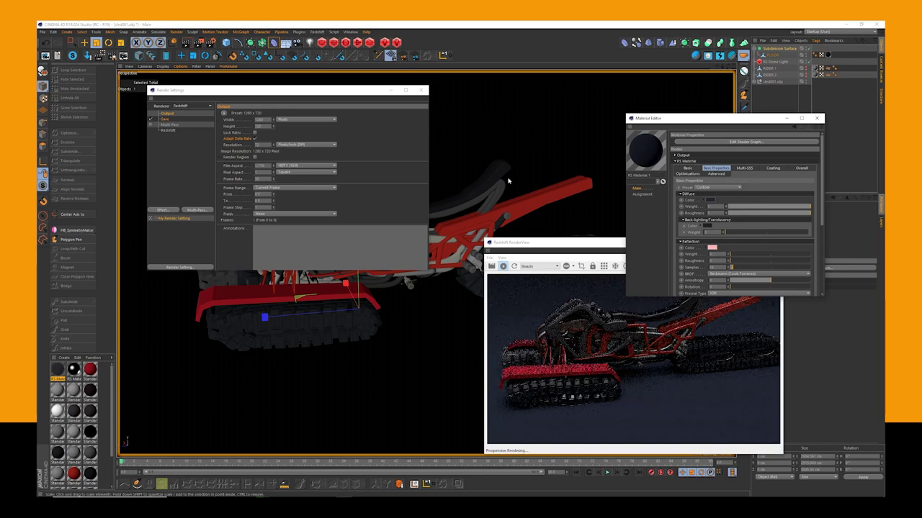
{"action": "left_click_drag", "start_coordinate": [345, 319], "coordinate": [373, 323], "text": "alt"}
{"action": "left_click", "coordinate": [416, 95]}
{"action": "left_click_drag", "start_coordinate": [339, 185], "coordinate": [334, 188], "text": "alt"}
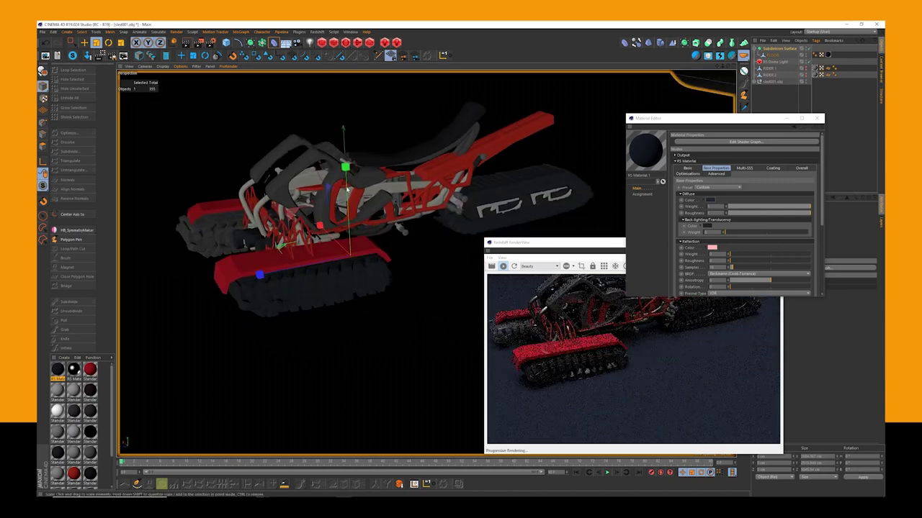
{"action": "left_click", "coordinate": [817, 118]}
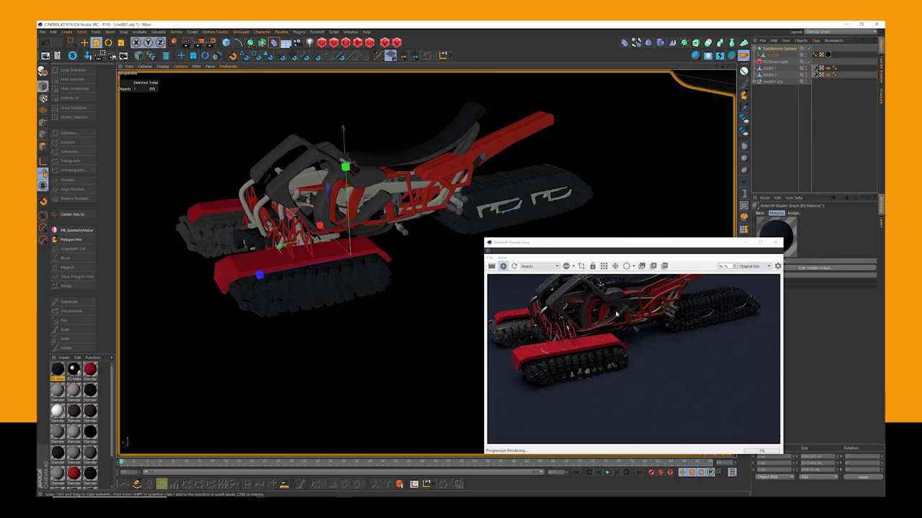
{"action": "left_click_drag", "start_coordinate": [278, 172], "coordinate": [296, 251], "text": "alt"}
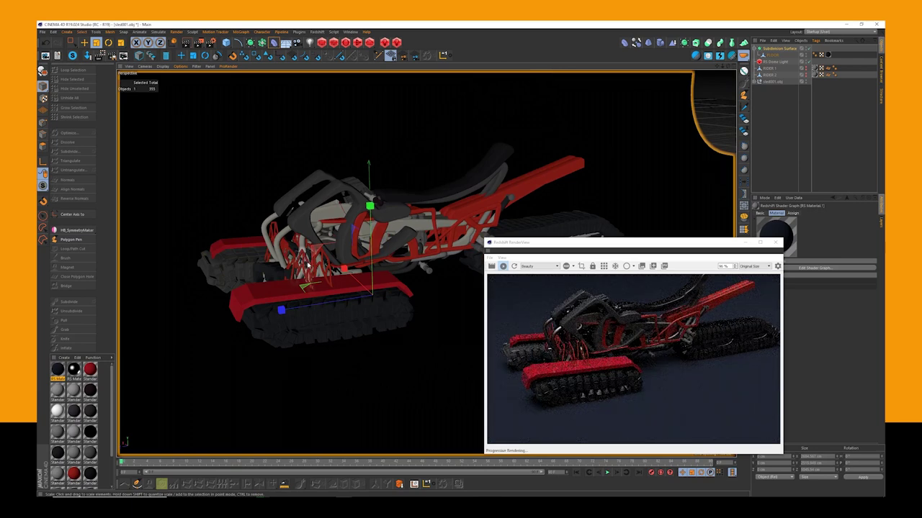
Step: Make a copy of the red lattice bracket above the near front track, rotated 90 degrees and scaled down
{"action": "left_click", "coordinate": [307, 265]}
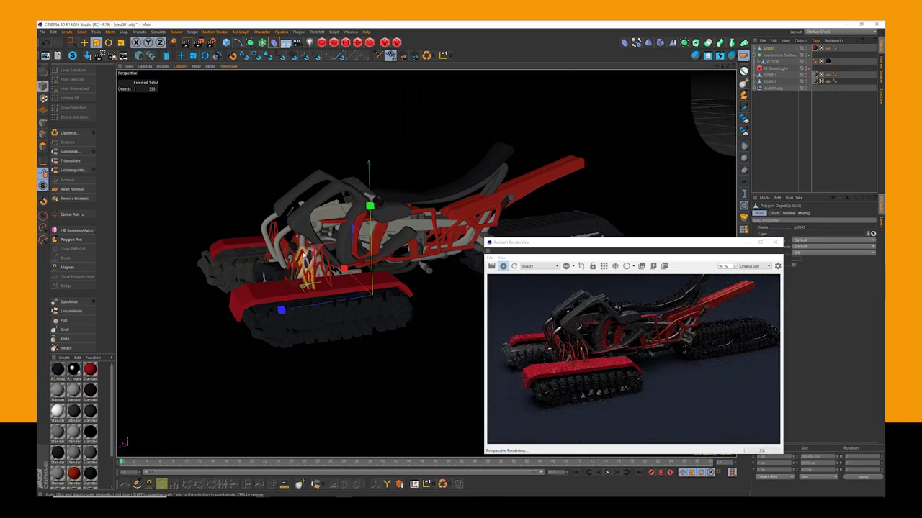
{"action": "key", "text": "r"}
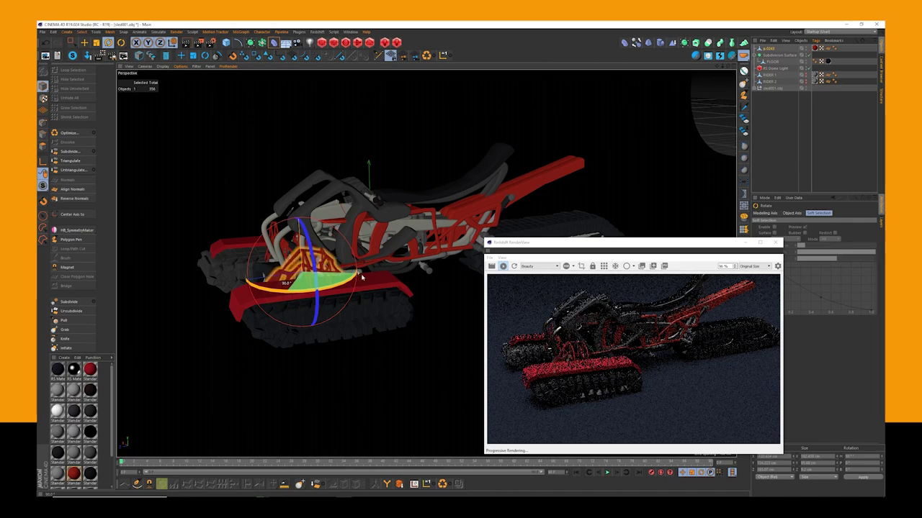
{"action": "left_click_drag", "start_coordinate": [282, 268], "coordinate": [324, 270], "text": "alt"}
{"action": "right_click_drag", "start_coordinate": [324, 269], "coordinate": [353, 257], "text": "alt"}
{"action": "left_click_drag", "start_coordinate": [354, 257], "coordinate": [244, 190], "text": "alt"}
{"action": "middle_click_drag", "start_coordinate": [244, 190], "coordinate": [309, 210], "text": "alt"}
{"action": "right_click_drag", "start_coordinate": [310, 211], "coordinate": [360, 216], "text": "alt"}
{"action": "left_click_drag", "start_coordinate": [360, 216], "coordinate": [303, 189], "text": "alt"}
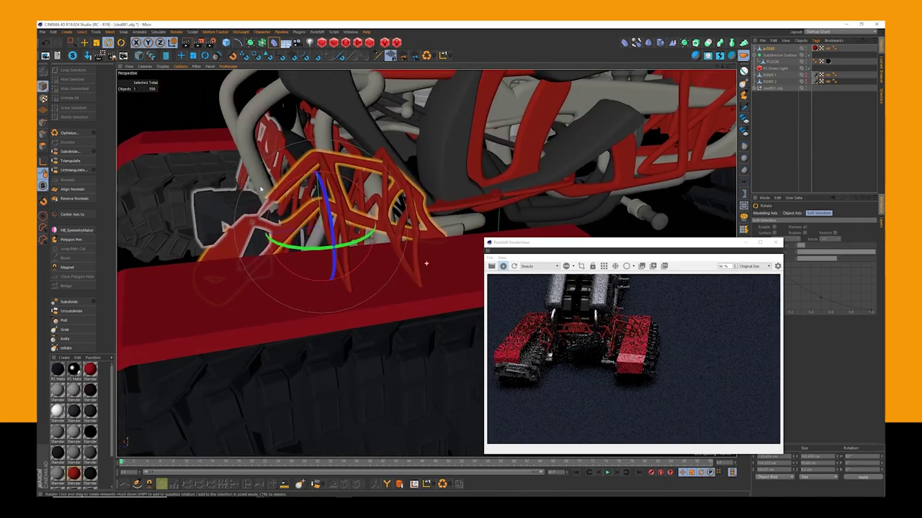
{"action": "key", "text": "e"}
{"action": "key", "text": "t"}
{"action": "left_click_drag", "start_coordinate": [355, 206], "coordinate": [213, 207]}
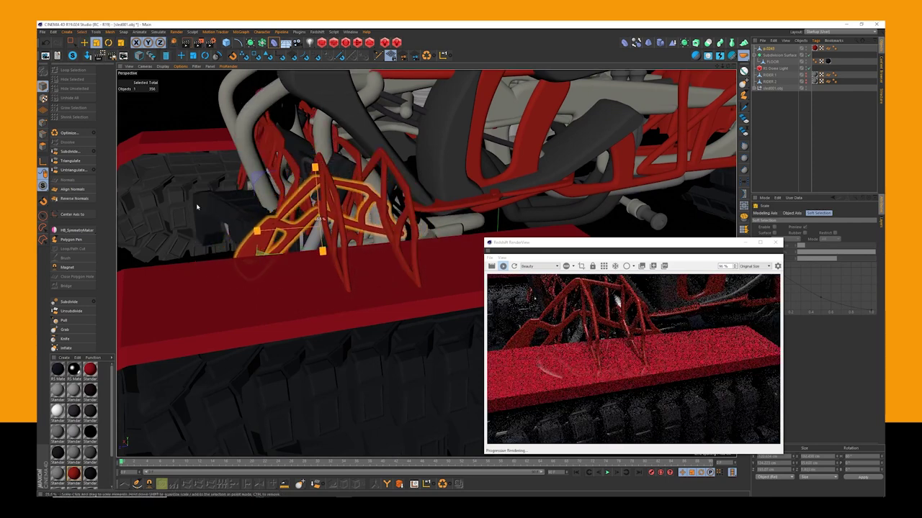
Step: Duplicate the scaled-down lattice bracket to the opposite side of the front suspension
{"action": "left_click_drag", "start_coordinate": [303, 186], "coordinate": [383, 315], "text": "alt"}
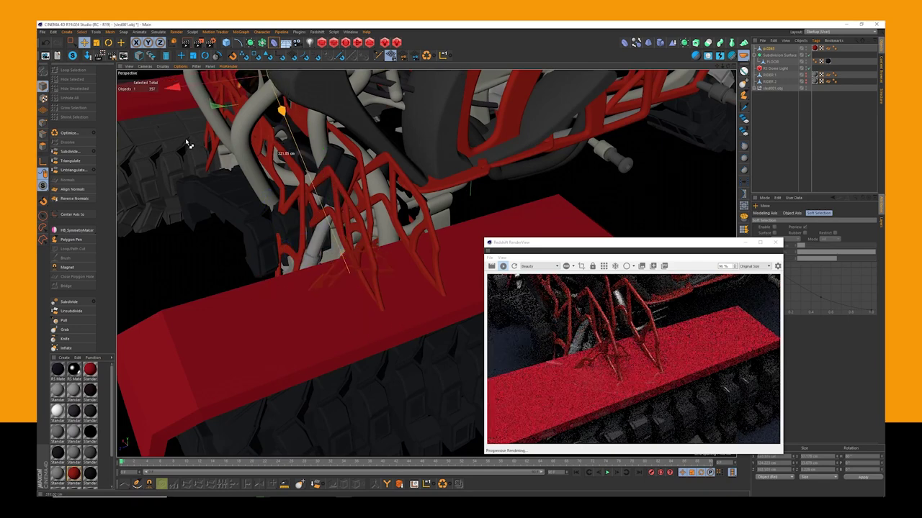
{"action": "left_click_drag", "start_coordinate": [179, 149], "coordinate": [179, 149], "text": "ctrl"}
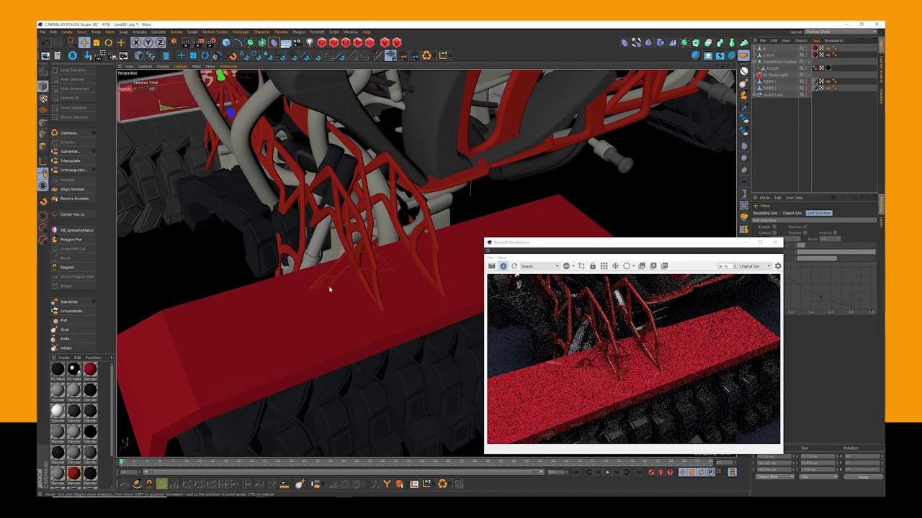
{"action": "left_click", "coordinate": [346, 290]}
Step: Select the tubular seat rail and move the RenderView clear of the rear track
{"action": "left_click_drag", "start_coordinate": [346, 291], "coordinate": [306, 227], "text": "alt"}
{"action": "left_click_drag", "start_coordinate": [352, 186], "coordinate": [295, 230]}
{"action": "left_click", "coordinate": [296, 260]}
{"action": "middle_click_drag", "start_coordinate": [296, 261], "coordinate": [258, 193], "text": "alt"}
{"action": "scroll", "coordinate": [303, 163], "scroll_direction": "down", "scroll_amount": 3}
{"action": "left_click_drag", "start_coordinate": [304, 163], "coordinate": [335, 208], "text": "alt"}
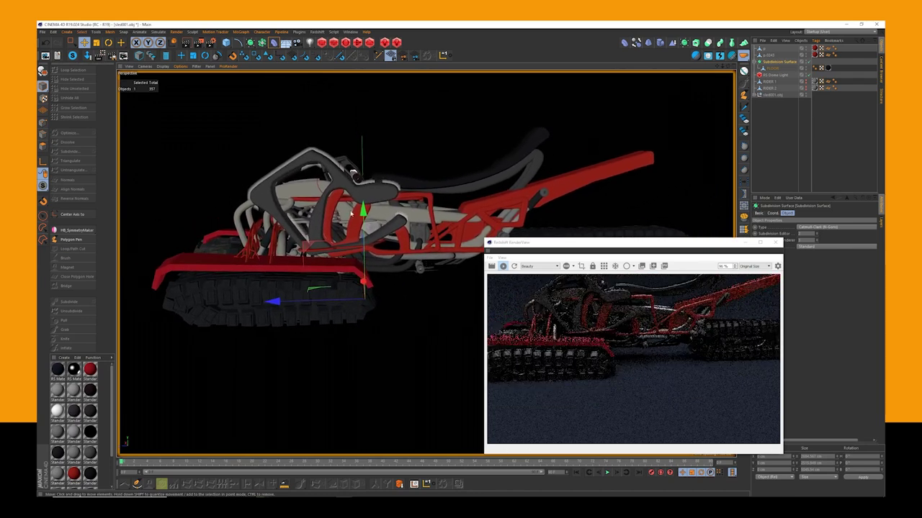
{"action": "left_click", "coordinate": [468, 191]}
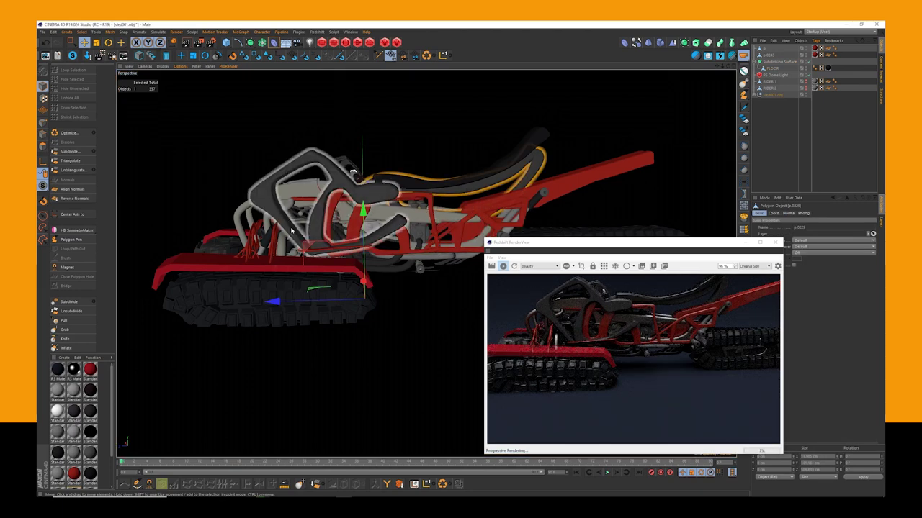
{"action": "mouse_move", "coordinate": [420, 244]}
{"action": "left_mouse_down", "text": "alt"}
{"action": "mouse_move", "coordinate": [426, 262]}
{"action": "mouse_move", "coordinate": [418, 250]}
{"action": "left_mouse_up", "text": "alt"}
{"action": "left_click_drag", "start_coordinate": [353, 269], "coordinate": [234, 263], "text": "alt"}
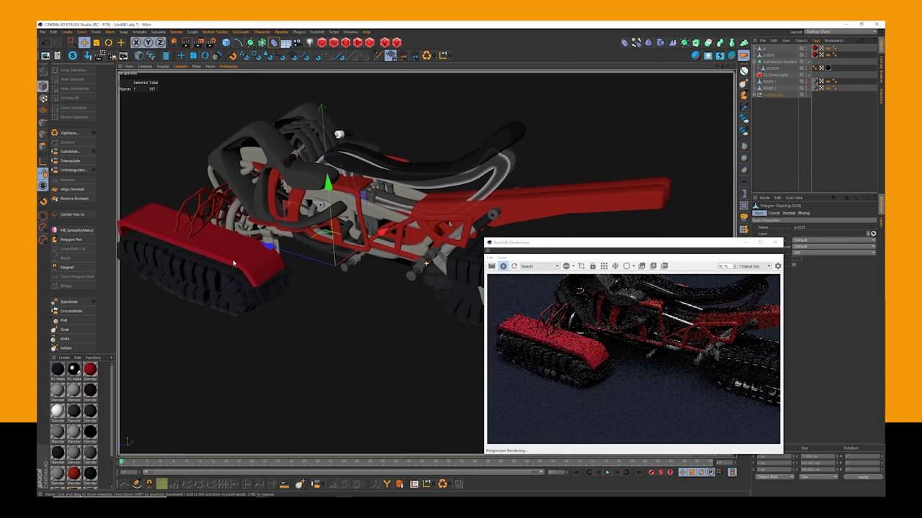
{"action": "left_click_drag", "start_coordinate": [623, 247], "coordinate": [701, 235]}
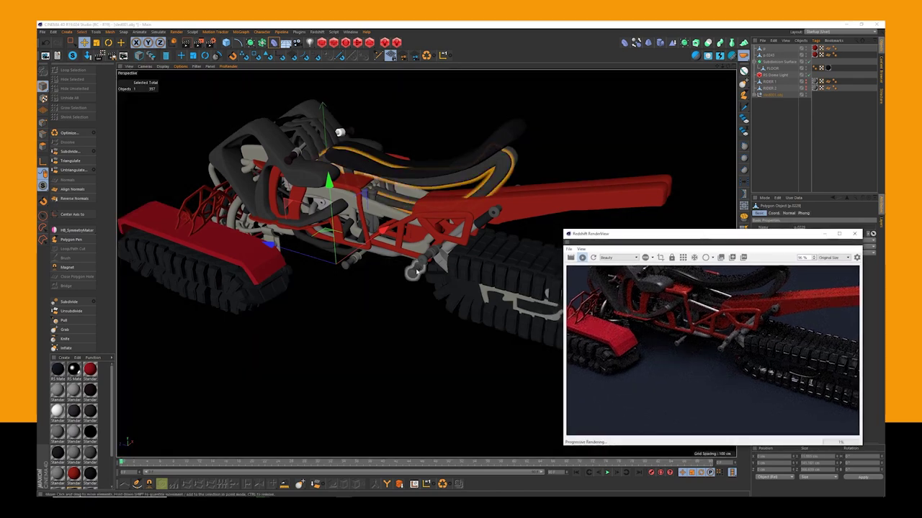
Step: Select the footpegs and the loop-shaped bracket on the rear track to check which materials they use
{"action": "left_click", "coordinate": [416, 273]}
{"action": "left_click", "coordinate": [497, 275]}
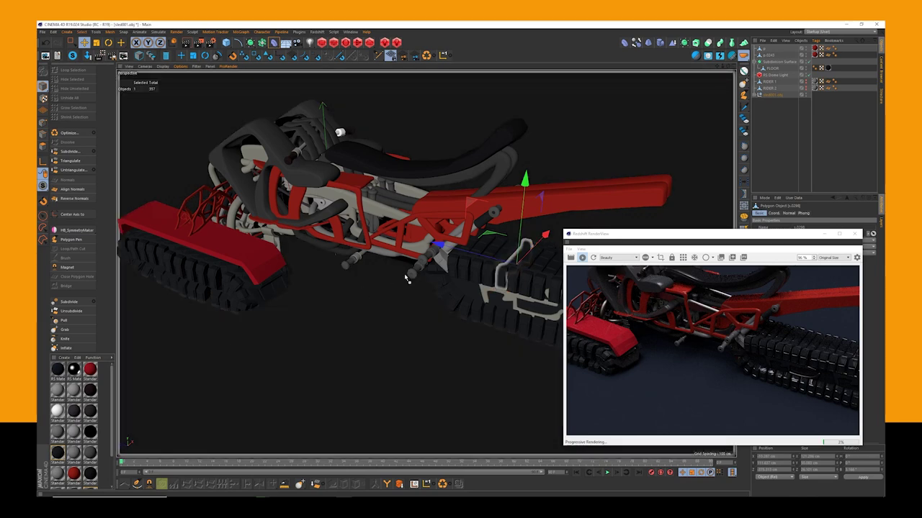
{"action": "left_click_drag", "start_coordinate": [416, 272], "coordinate": [415, 273]}
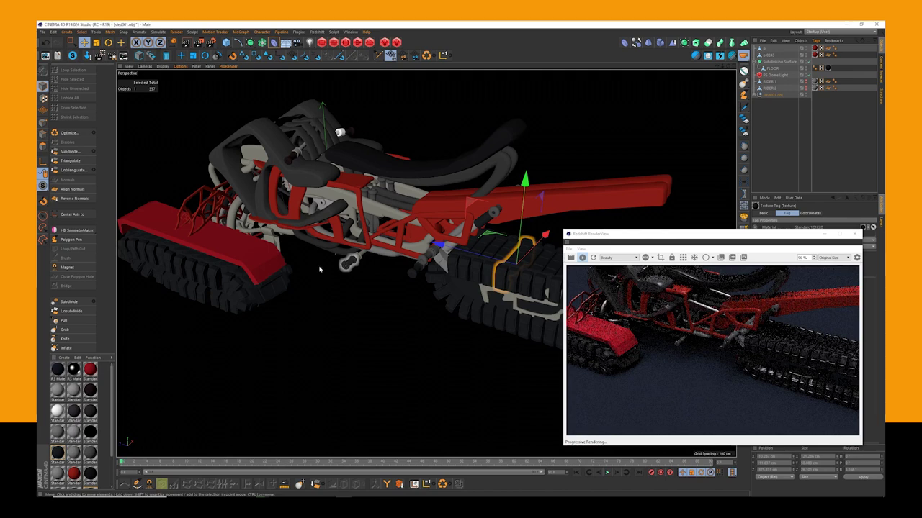
{"action": "left_click", "coordinate": [343, 296]}
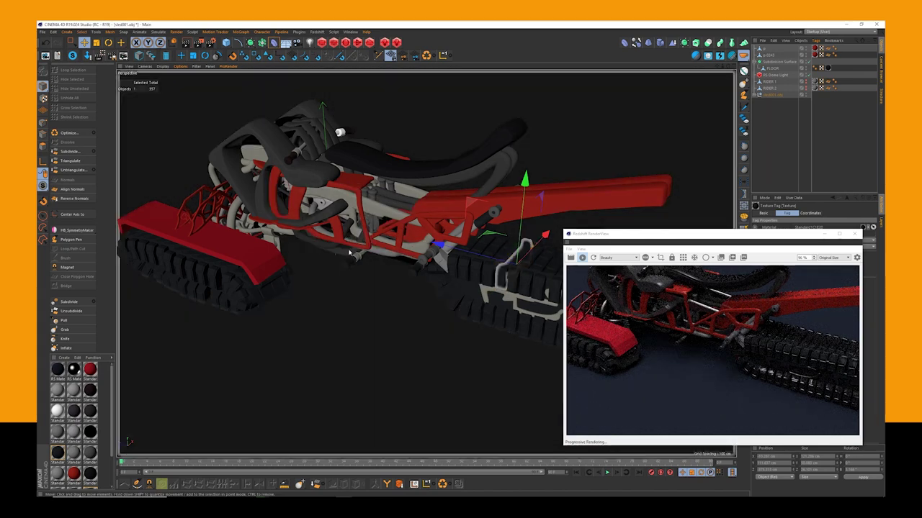
{"action": "left_click", "coordinate": [504, 261]}
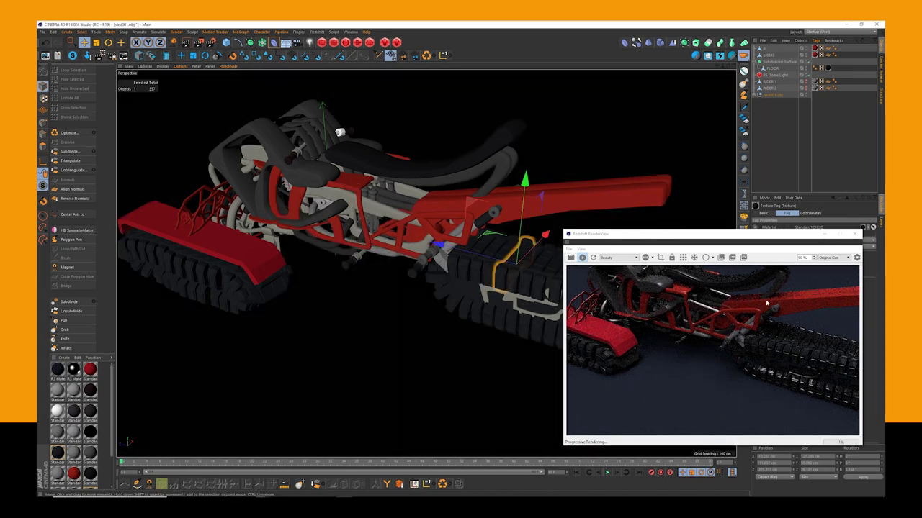
Step: Assign the Iron Redshift material to the round end cap near the rear arm and to the seat rail
{"action": "left_click", "coordinate": [496, 213]}
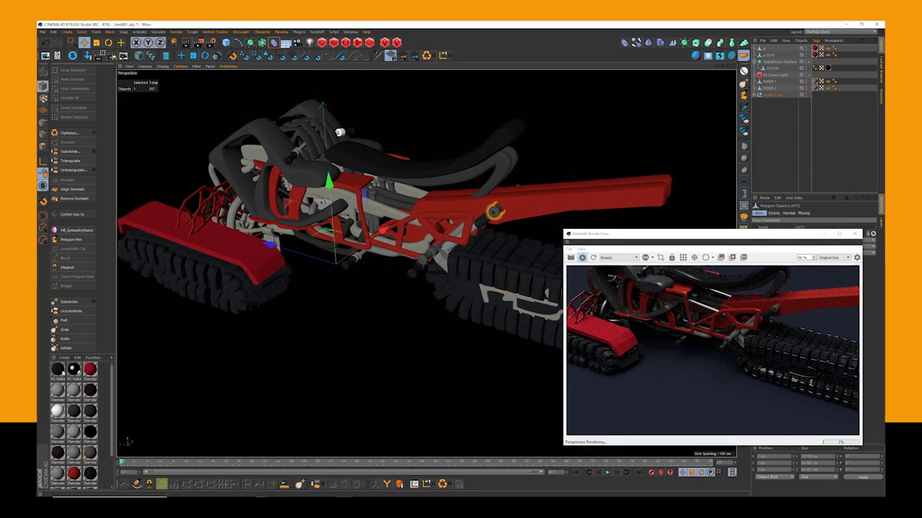
{"action": "left_click_drag", "start_coordinate": [74, 370], "coordinate": [496, 213]}
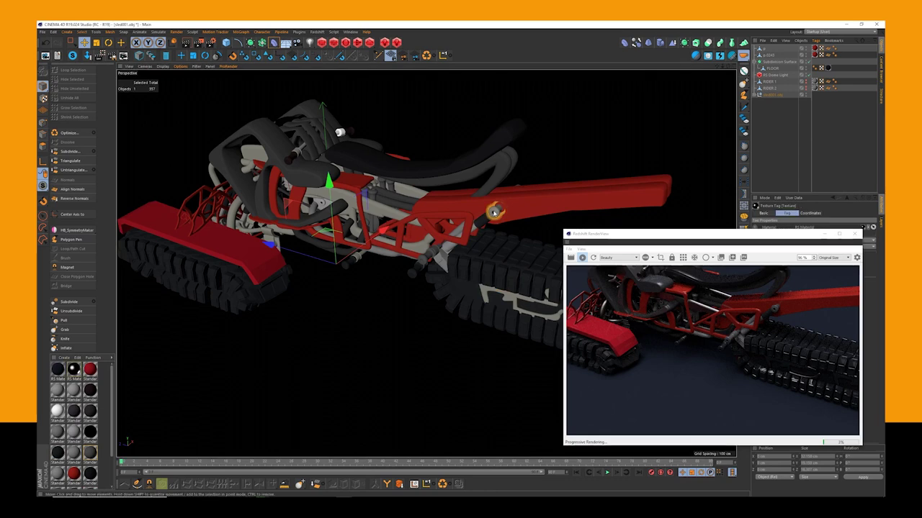
{"action": "left_click", "coordinate": [391, 196]}
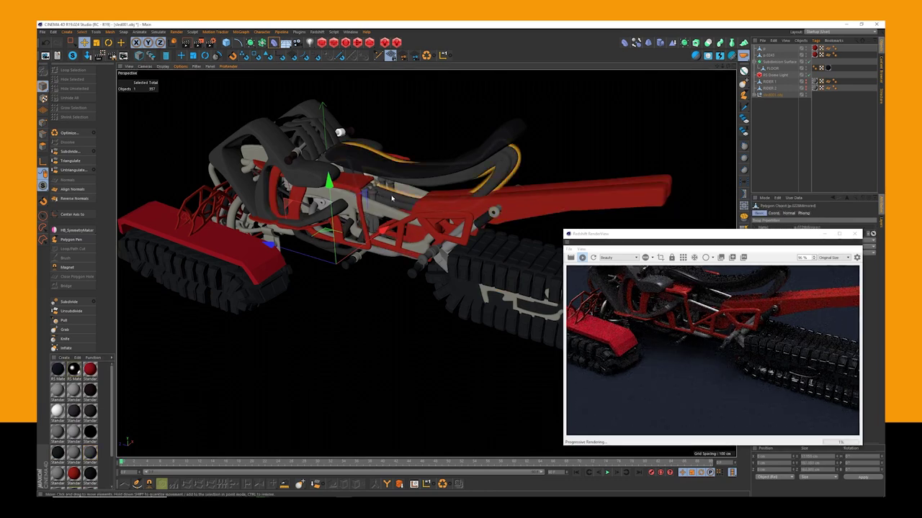
{"action": "left_click_drag", "start_coordinate": [74, 370], "coordinate": [391, 200]}
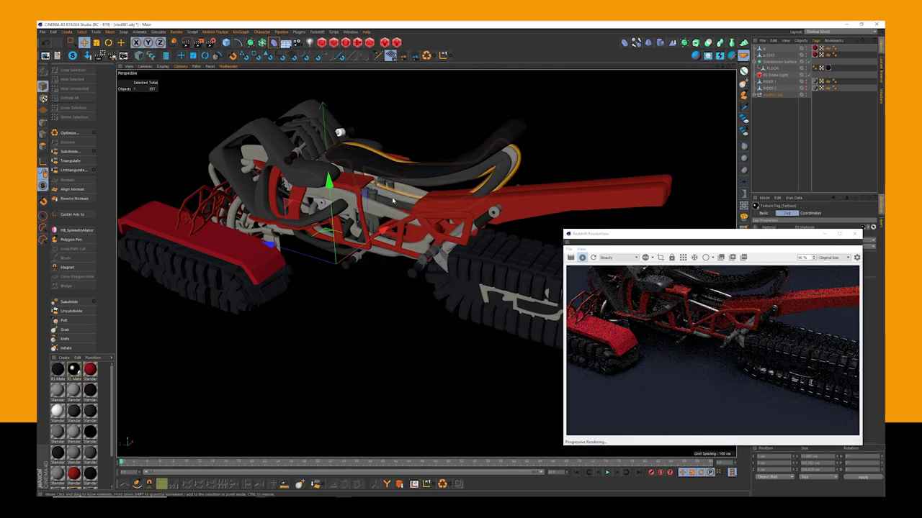
{"action": "left_click", "coordinate": [393, 201]}
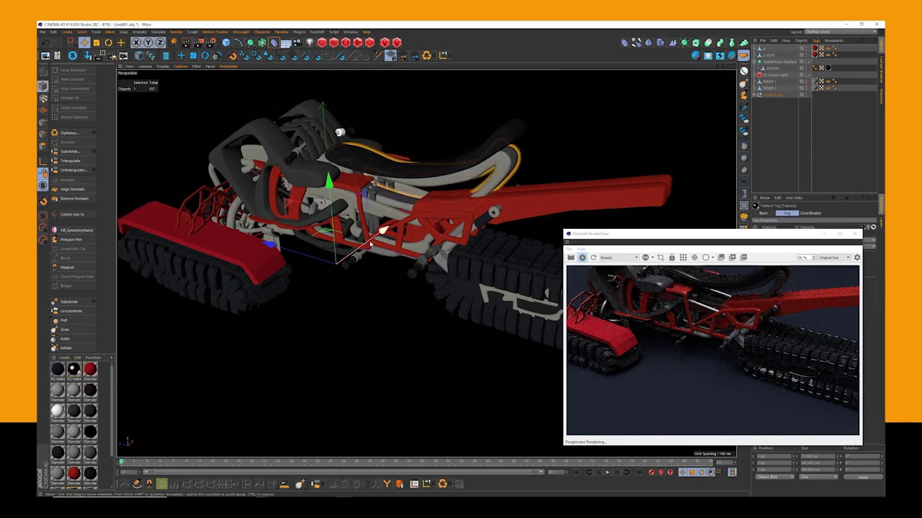
Step: Select the two inner parts behind the front cowl and all objects sharing their black standard material
{"action": "left_click", "coordinate": [302, 322]}
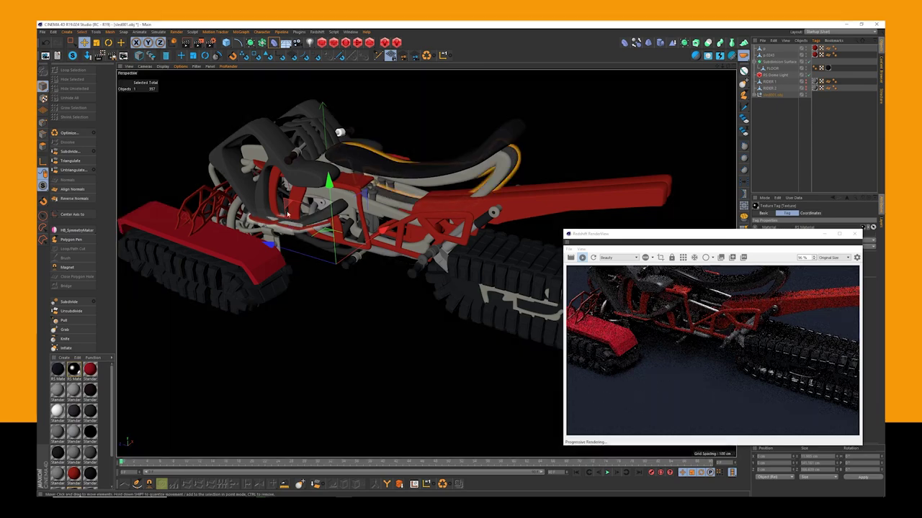
{"action": "left_click", "coordinate": [253, 167]}
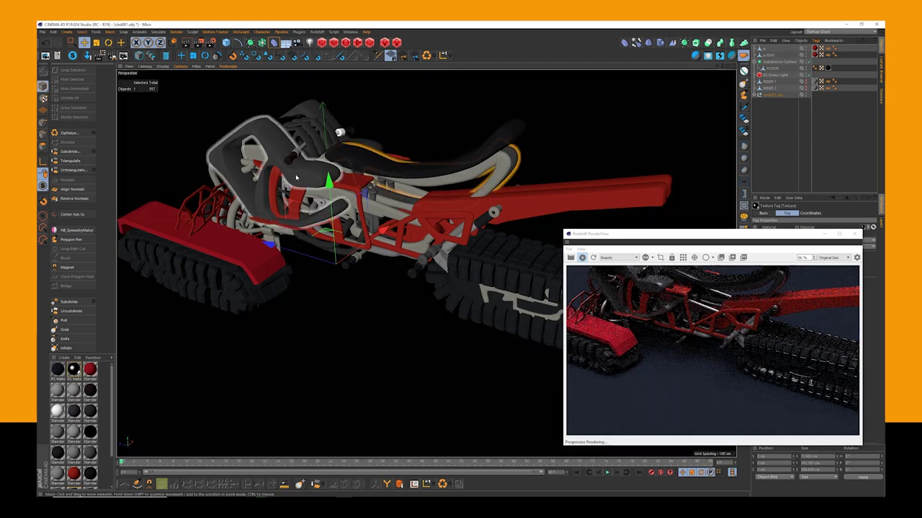
{"action": "left_click_drag", "start_coordinate": [253, 167], "coordinate": [319, 222], "text": "alt"}
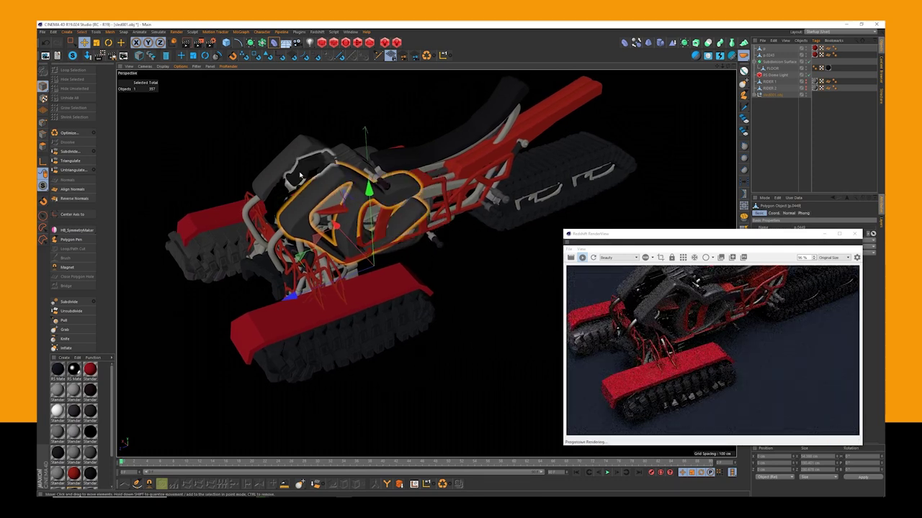
{"action": "left_click", "coordinate": [294, 184]}
{"action": "left_click", "coordinate": [282, 197], "text": "shift"}
{"action": "mouse_move", "coordinate": [282, 197]}
{"action": "left_mouse_down", "text": "alt"}
{"action": "mouse_move", "coordinate": [303, 213]}
{"action": "mouse_move", "coordinate": [264, 195]}
{"action": "left_mouse_up", "text": "alt"}
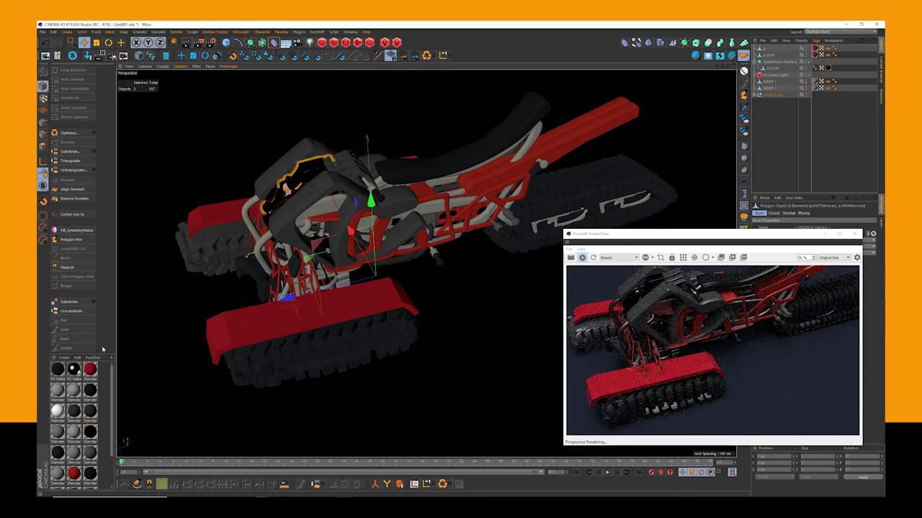
{"action": "right_click", "coordinate": [91, 431]}
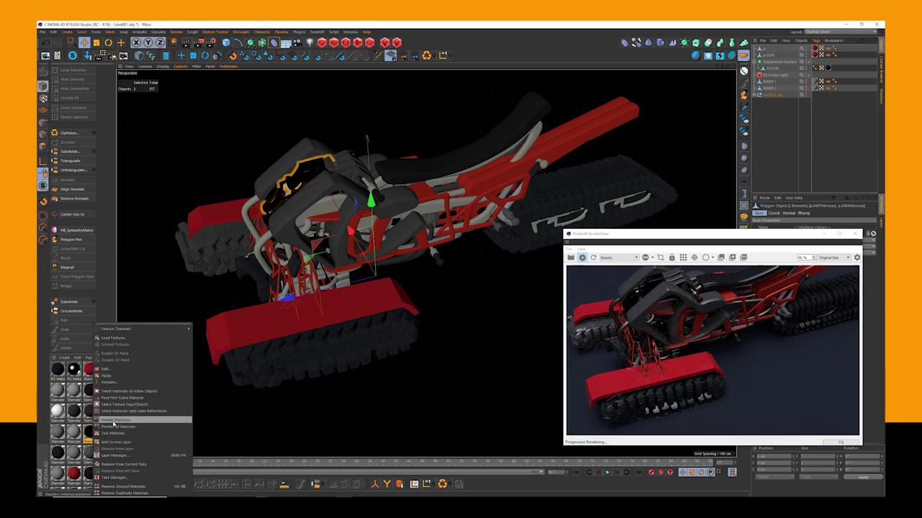
{"action": "left_click", "coordinate": [115, 405]}
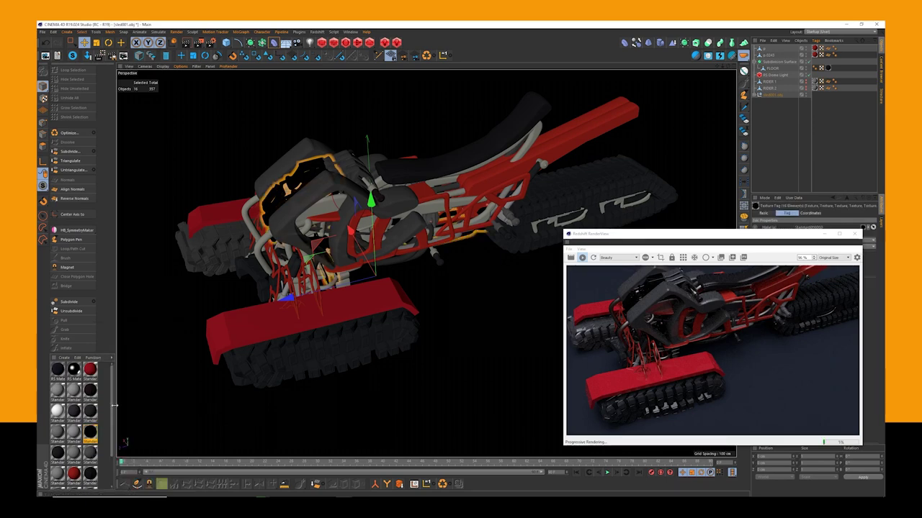
Step: Add a Redshift point light and position it above the vehicle, shifted slightly toward the rear
{"action": "left_click_drag", "start_coordinate": [279, 331], "coordinate": [376, 412], "text": "alt"}
{"action": "left_click_drag", "start_coordinate": [284, 216], "coordinate": [287, 291], "text": "alt"}
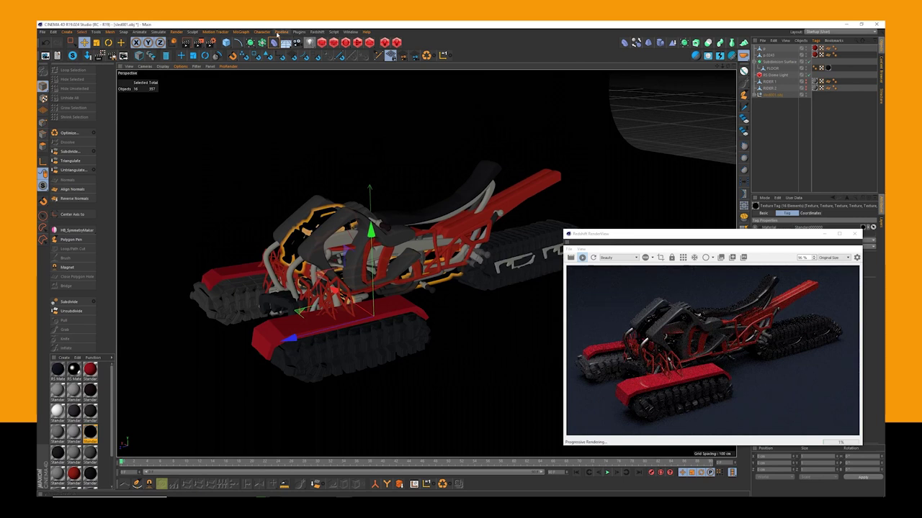
{"action": "left_click", "coordinate": [316, 32]}
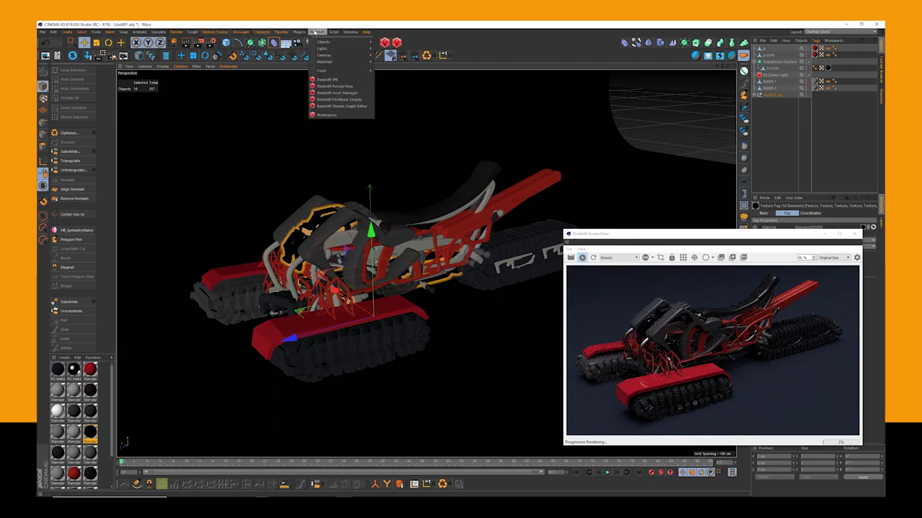
{"action": "mouse_move", "coordinate": [326, 48]}
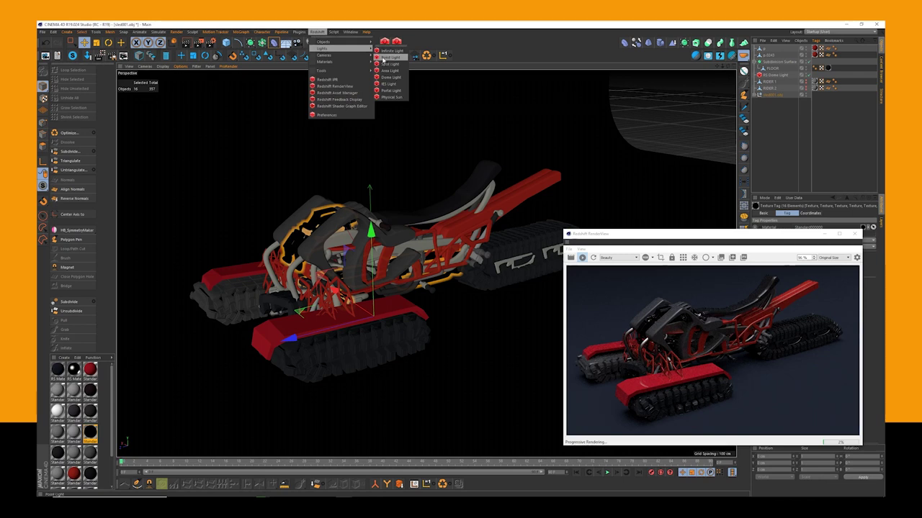
{"action": "left_click", "coordinate": [383, 58]}
{"action": "left_click_drag", "start_coordinate": [372, 296], "coordinate": [365, 172]}
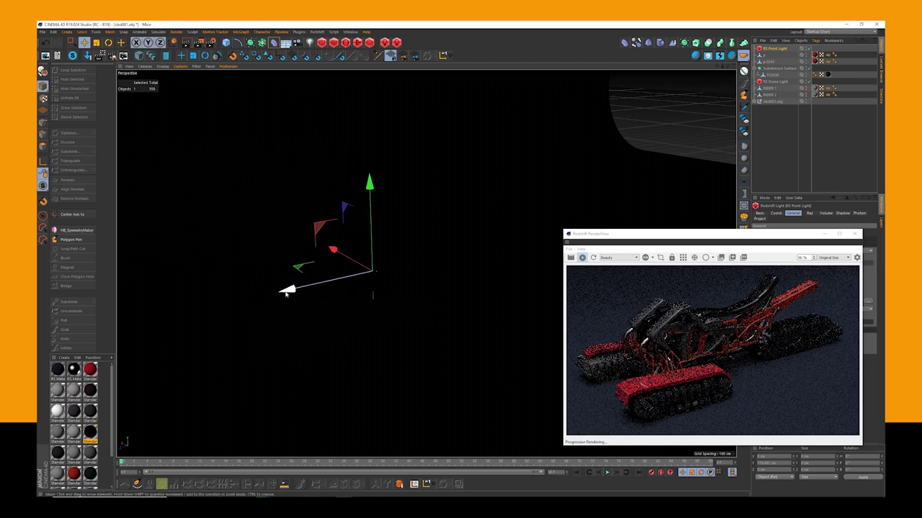
{"action": "left_click_drag", "start_coordinate": [288, 290], "coordinate": [309, 294]}
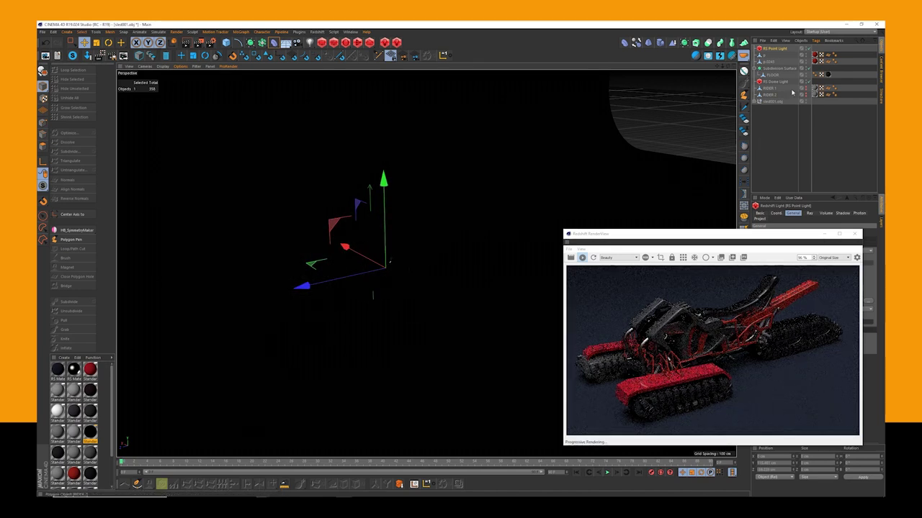
Step: Move the RenderView off the light settings and raise the point light's intensity multiplier
{"action": "left_click_drag", "start_coordinate": [766, 242], "coordinate": [602, 218]}
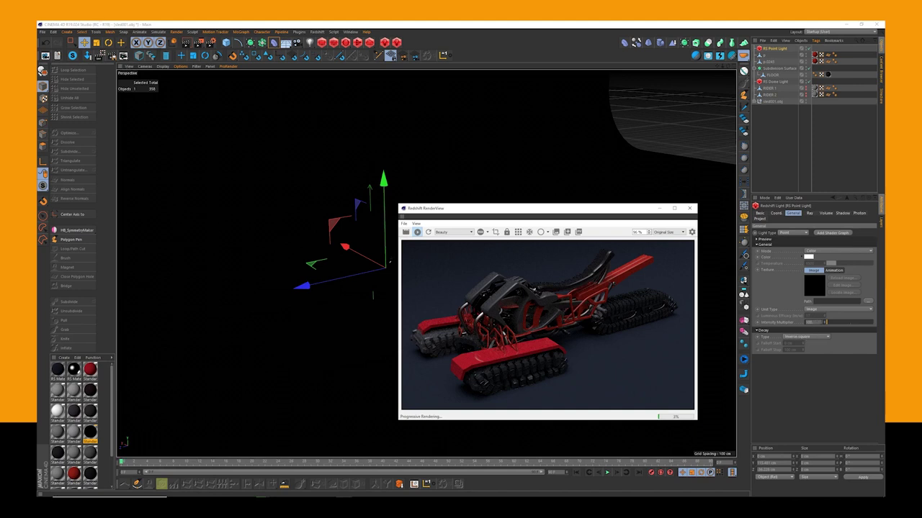
{"action": "left_click_drag", "start_coordinate": [856, 325], "coordinate": [873, 324]}
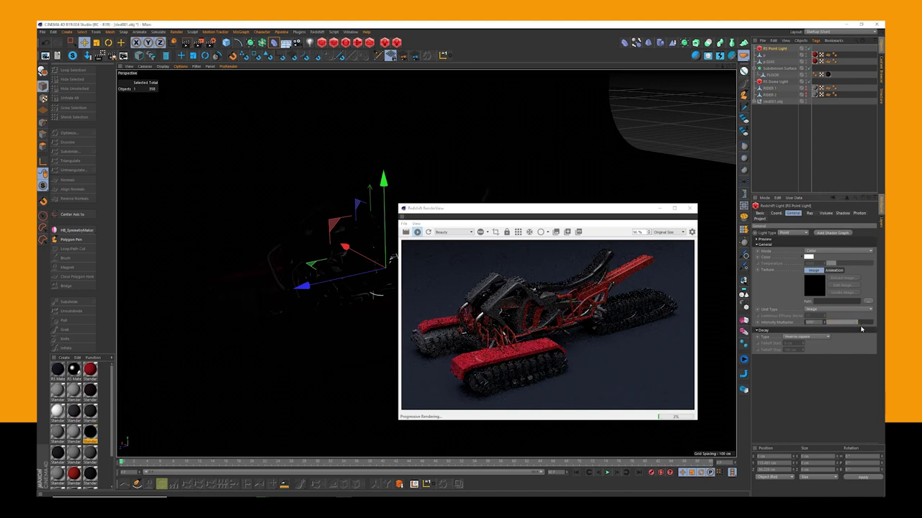